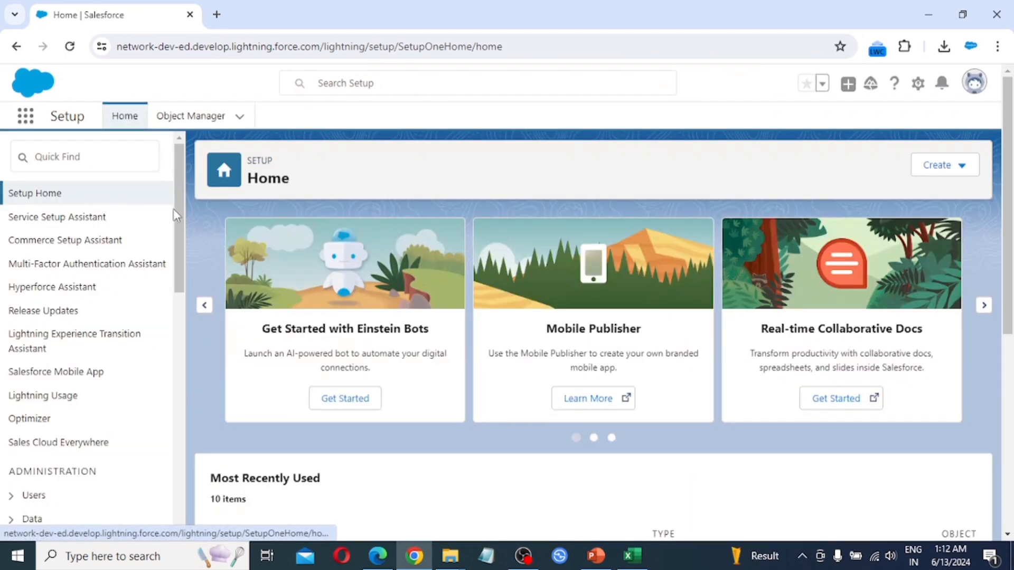
Open the Workflow Rules page under Process Automation in Setup
{"action": "scroll", "coordinate": [90, 237], "scroll_direction": "down", "scroll_amount": 3}
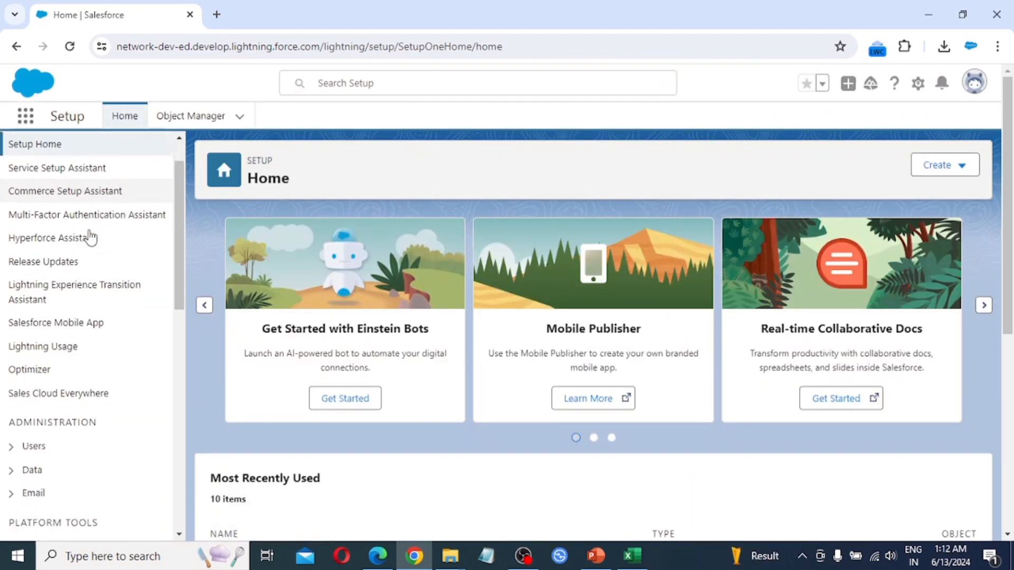
{"action": "scroll", "coordinate": [90, 237], "scroll_direction": "down", "scroll_amount": 2}
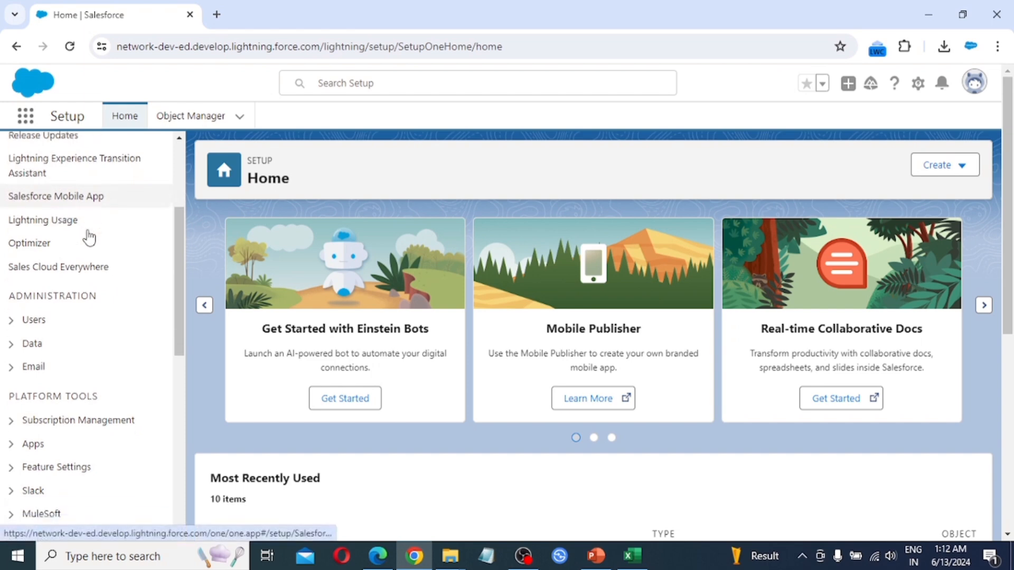
{"action": "scroll", "coordinate": [89, 248], "scroll_direction": "down", "scroll_amount": 1}
{"action": "scroll", "coordinate": [89, 254], "scroll_direction": "down", "scroll_amount": 2}
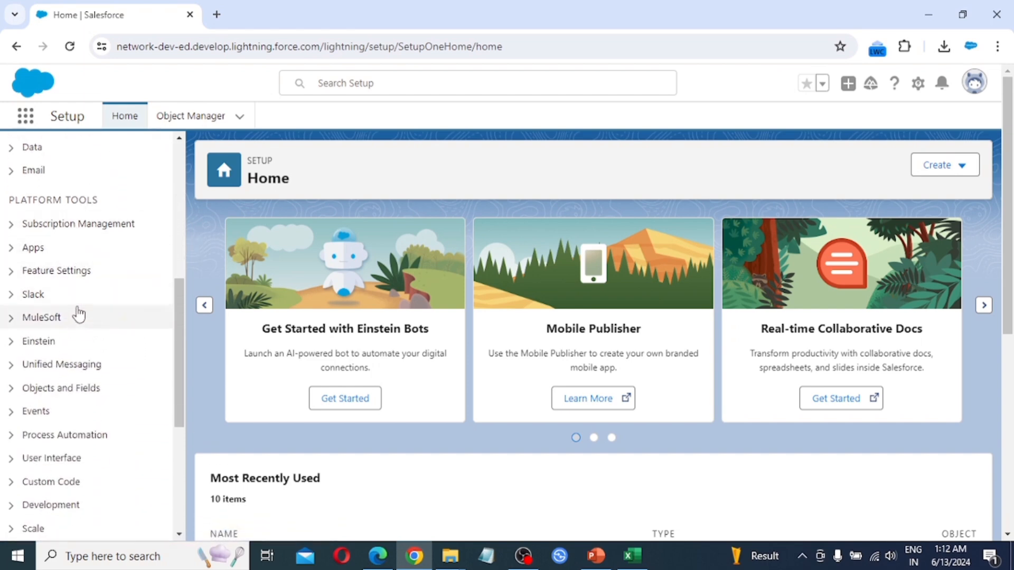
{"action": "left_click", "coordinate": [11, 435]}
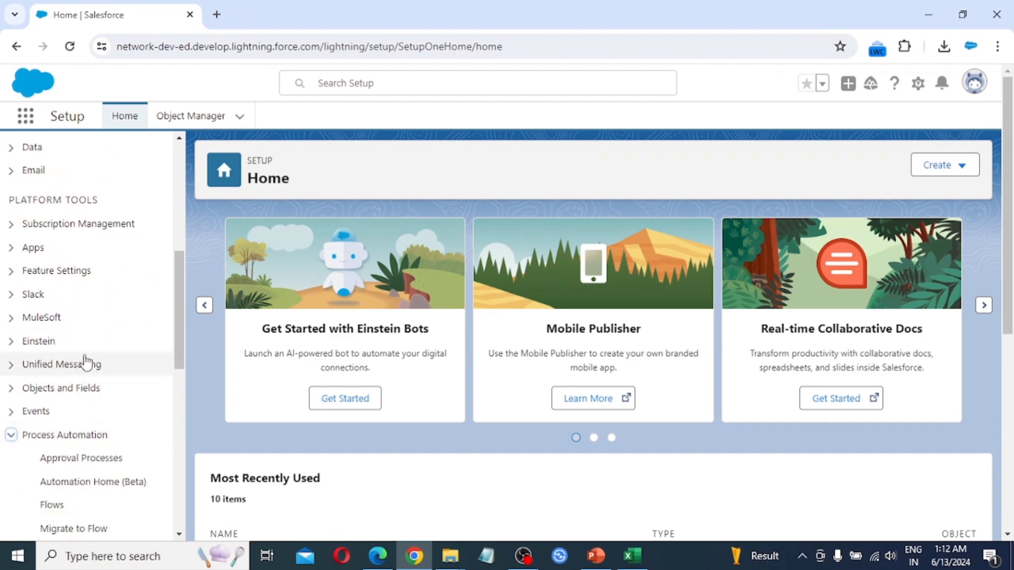
{"action": "scroll", "coordinate": [88, 358], "scroll_direction": "down", "scroll_amount": 3}
{"action": "scroll", "coordinate": [93, 347], "scroll_direction": "down", "scroll_amount": 1}
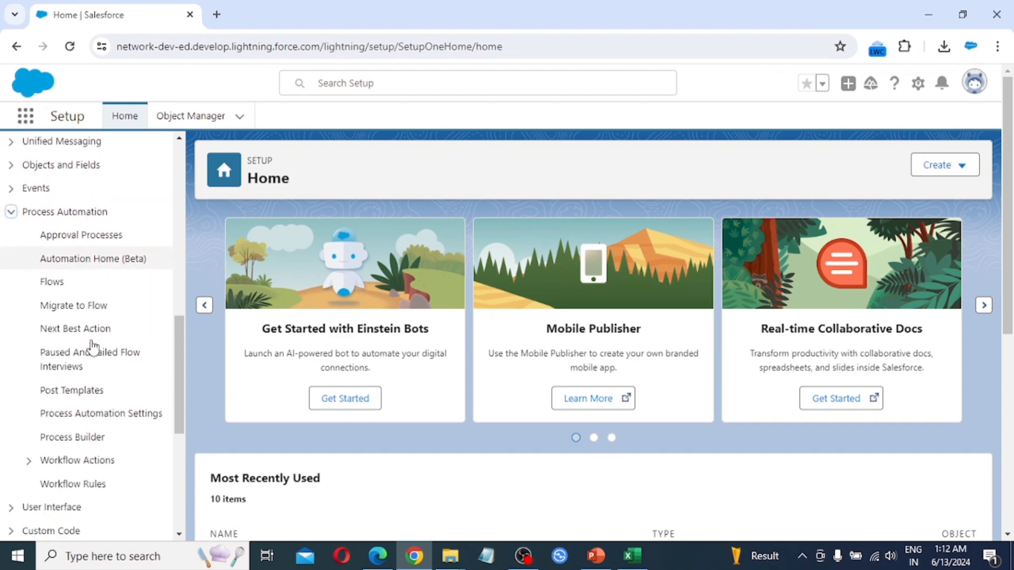
{"action": "scroll", "coordinate": [91, 346], "scroll_direction": "down", "scroll_amount": 1}
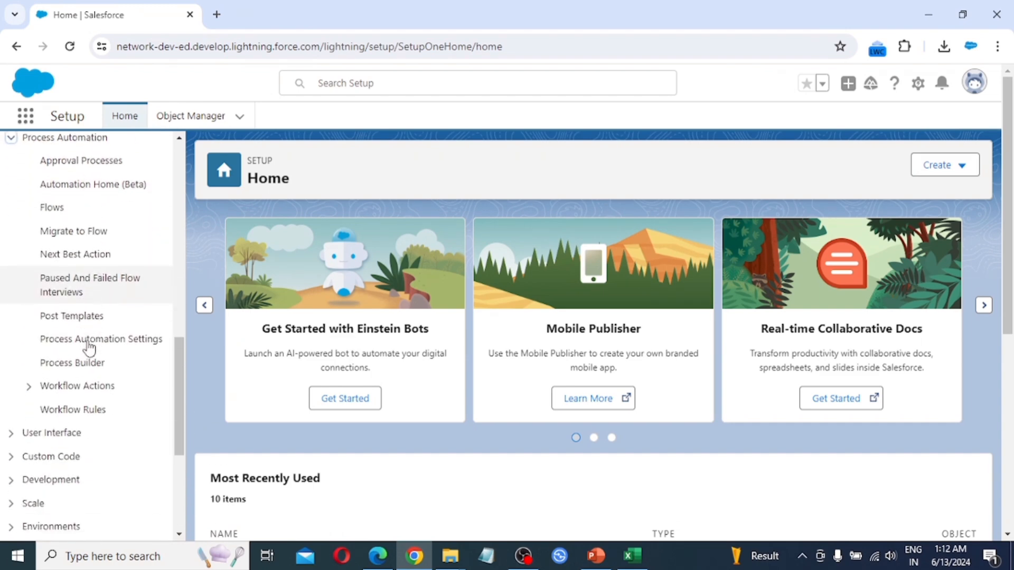
{"action": "left_click", "coordinate": [94, 416]}
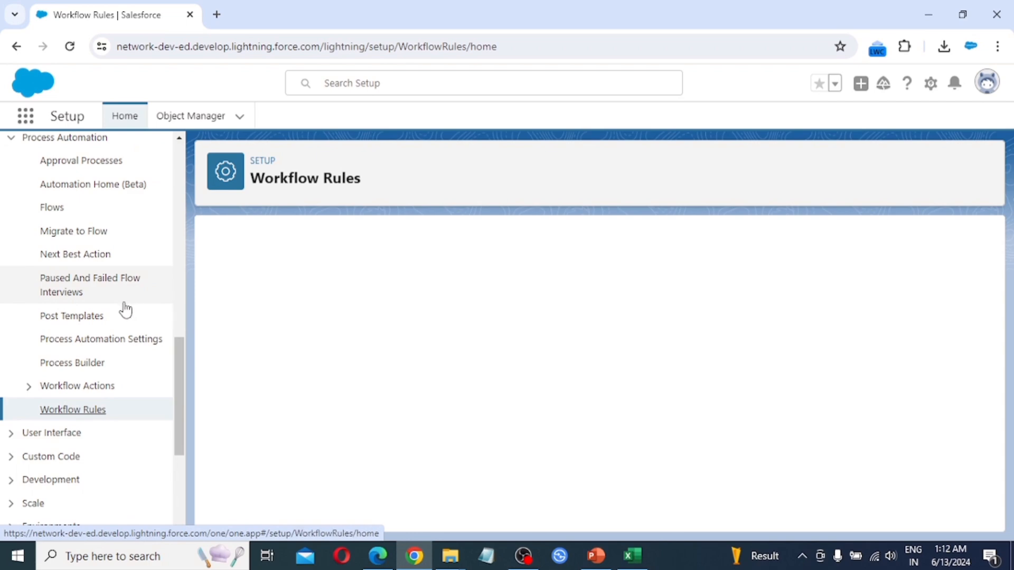
Read through the Understanding Workflow introduction and continue to the list of all workflow rules
{"action": "scroll", "coordinate": [127, 307], "scroll_direction": "up", "scroll_amount": 1}
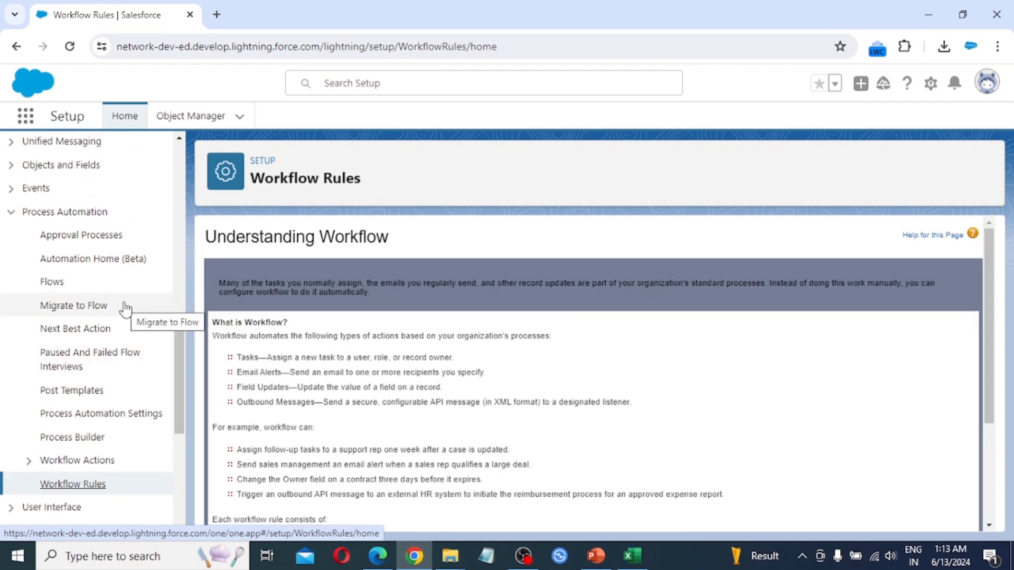
{"action": "scroll", "coordinate": [125, 309], "scroll_direction": "down", "scroll_amount": 3}
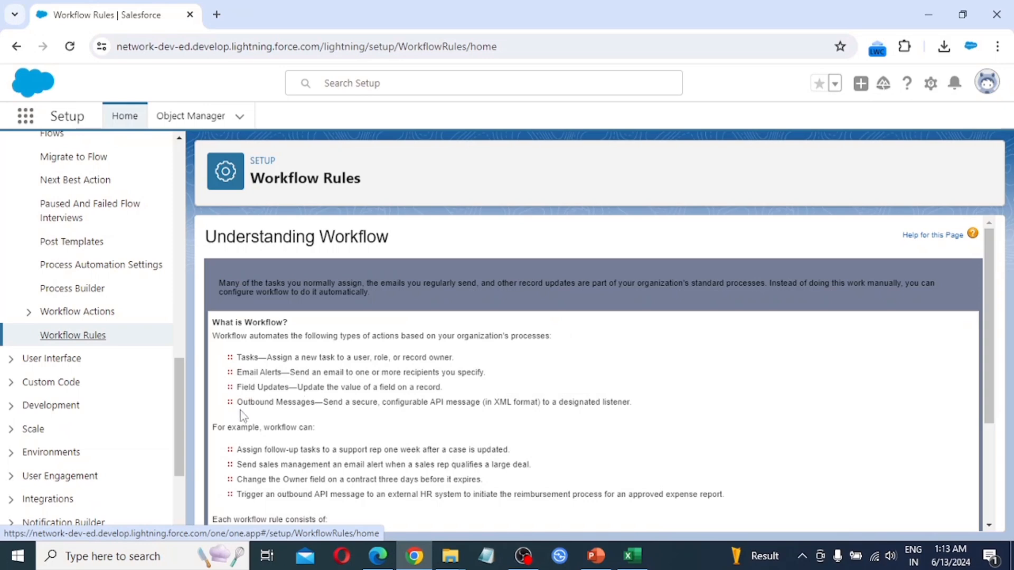
{"action": "scroll", "coordinate": [325, 409], "scroll_direction": "down", "scroll_amount": 1}
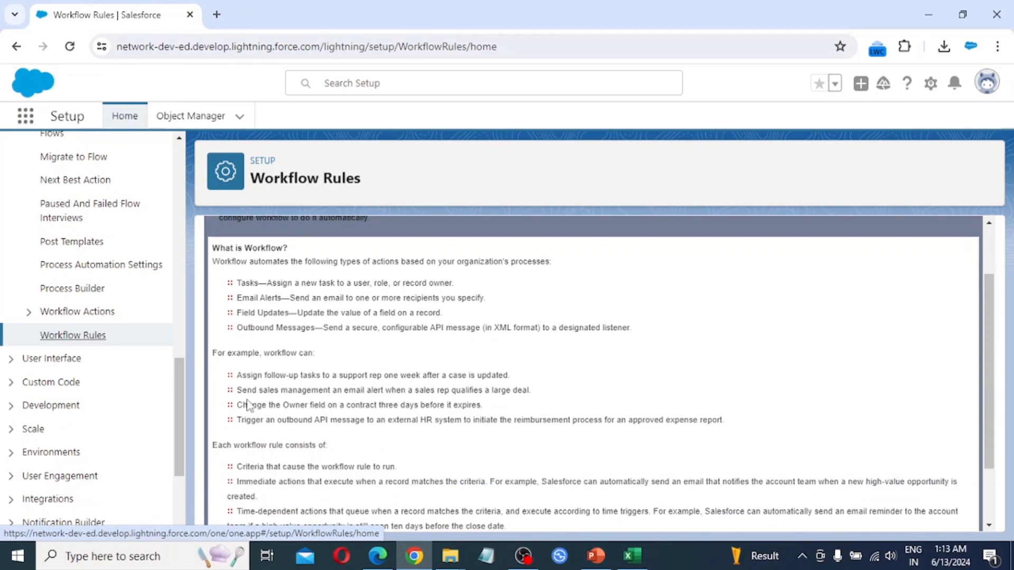
{"action": "scroll", "coordinate": [247, 404], "scroll_direction": "down", "scroll_amount": 1}
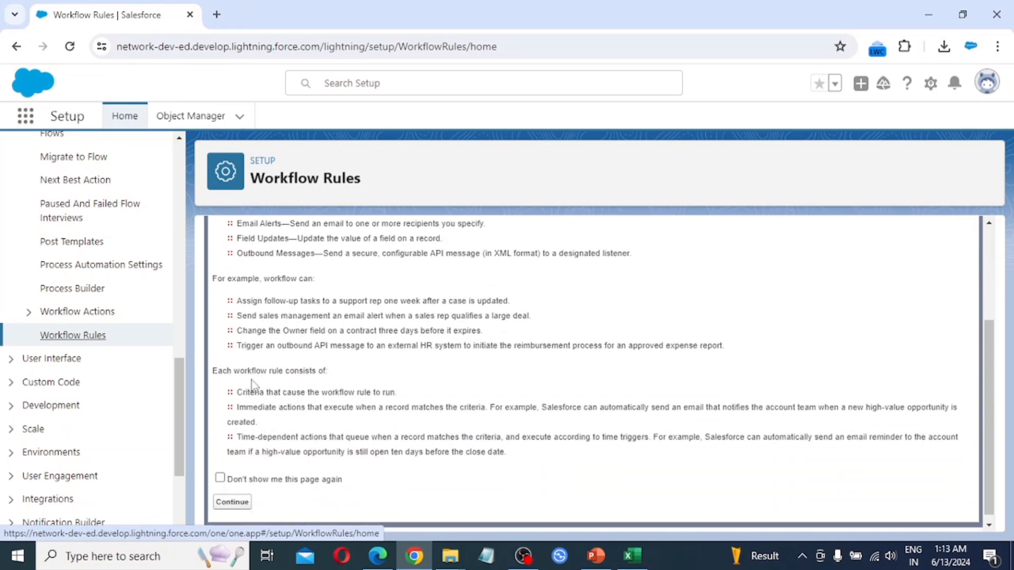
{"action": "scroll", "coordinate": [298, 405], "scroll_direction": "down", "scroll_amount": 1}
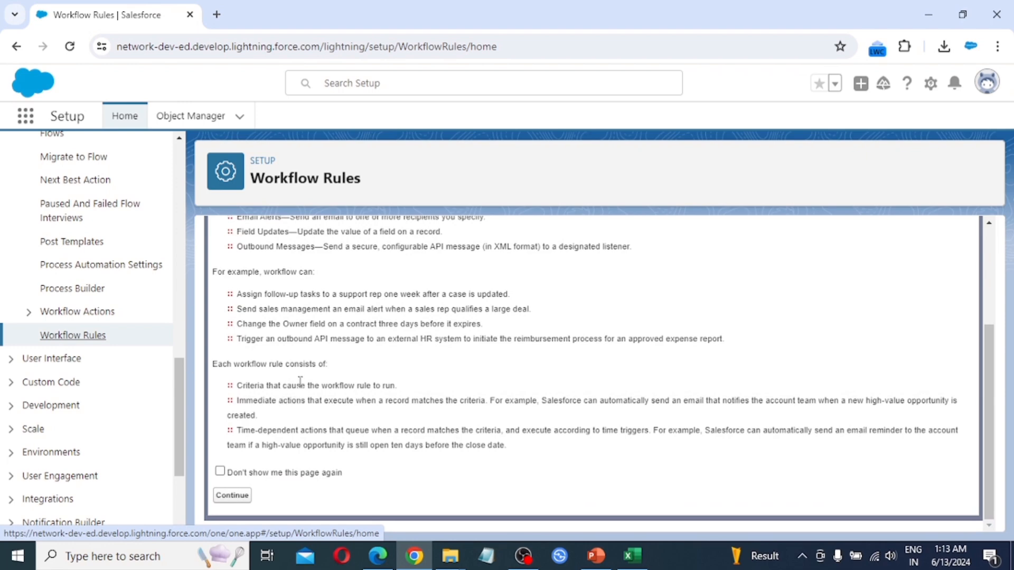
{"action": "left_click", "coordinate": [233, 495]}
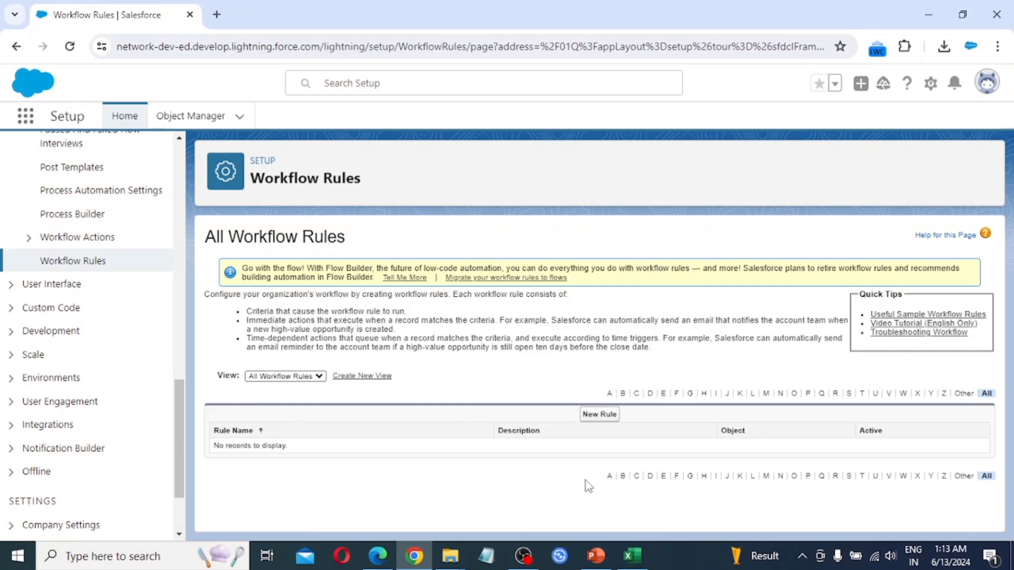
Start a new rule, continuing with Workflow Rules instead of Flow Builder, and choose Opportunity as its object
{"action": "left_click", "coordinate": [604, 418]}
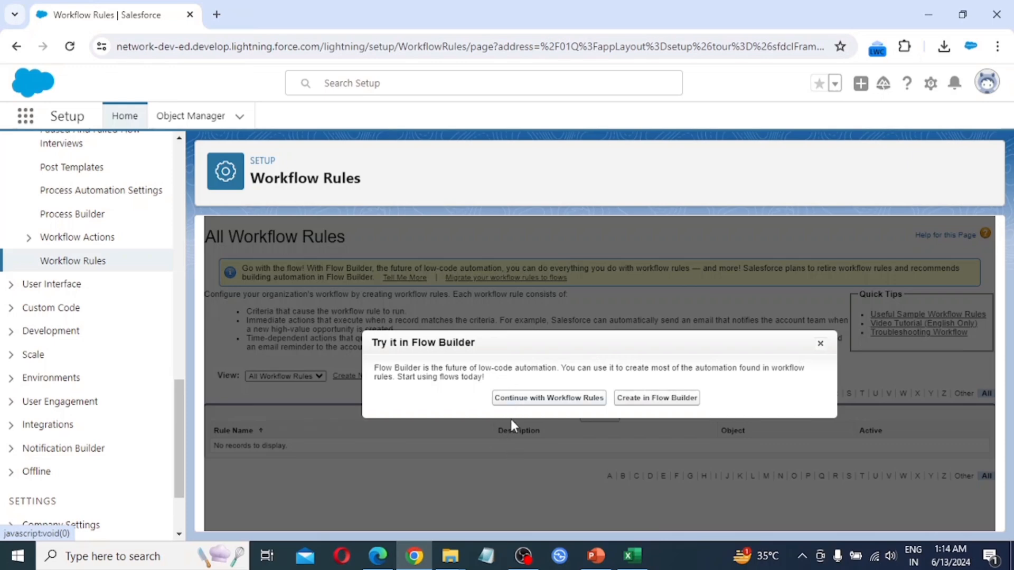
{"action": "left_click", "coordinate": [537, 402]}
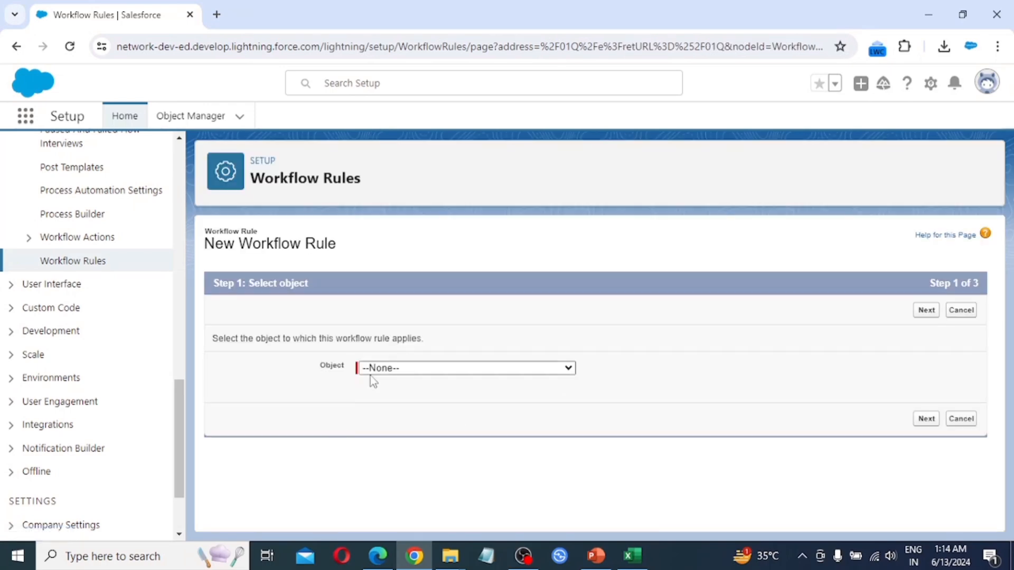
{"action": "left_click", "coordinate": [422, 368]}
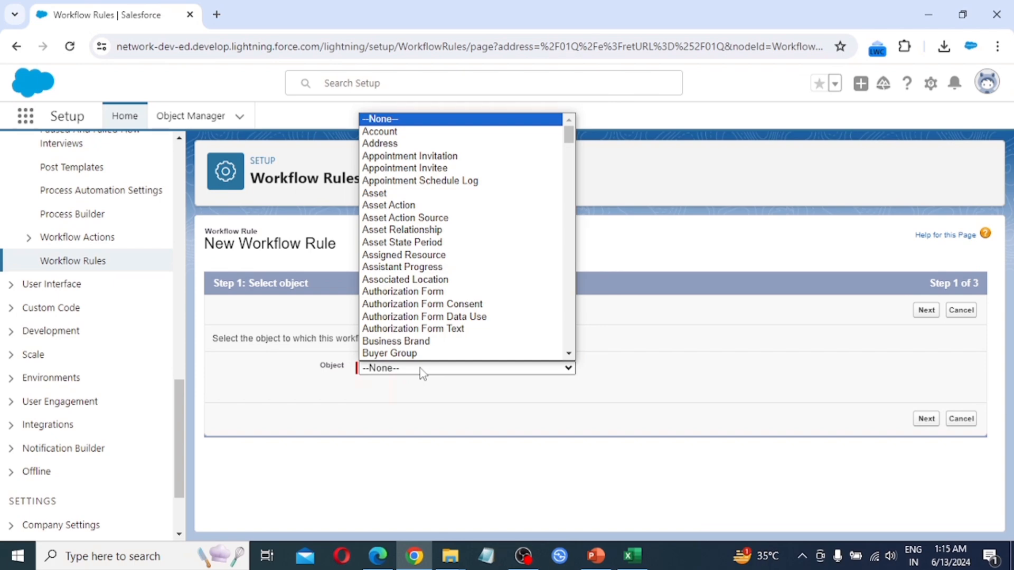
{"action": "type", "text": "op"}
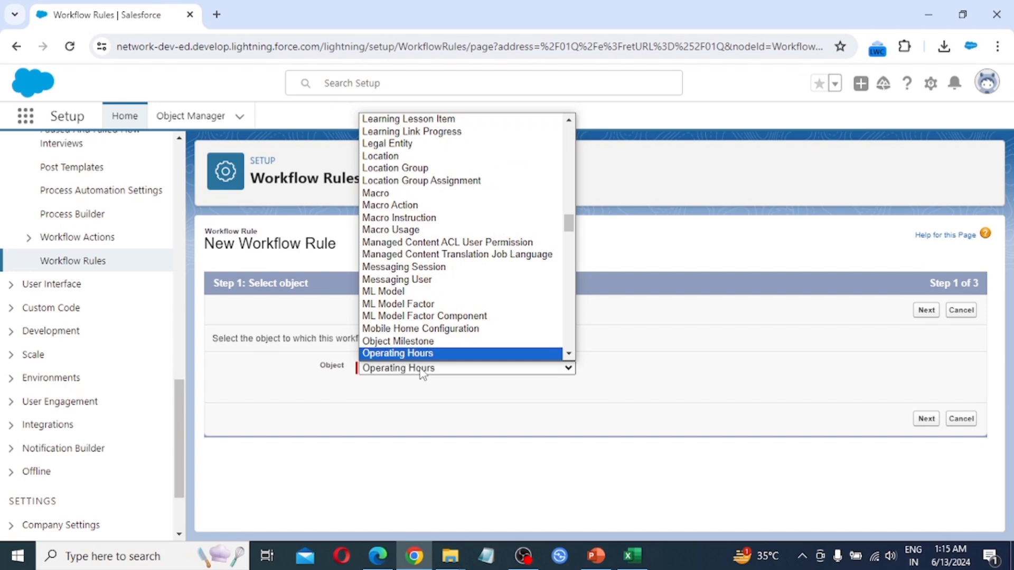
{"action": "key", "text": "Down"}
{"action": "key", "text": "Down"}
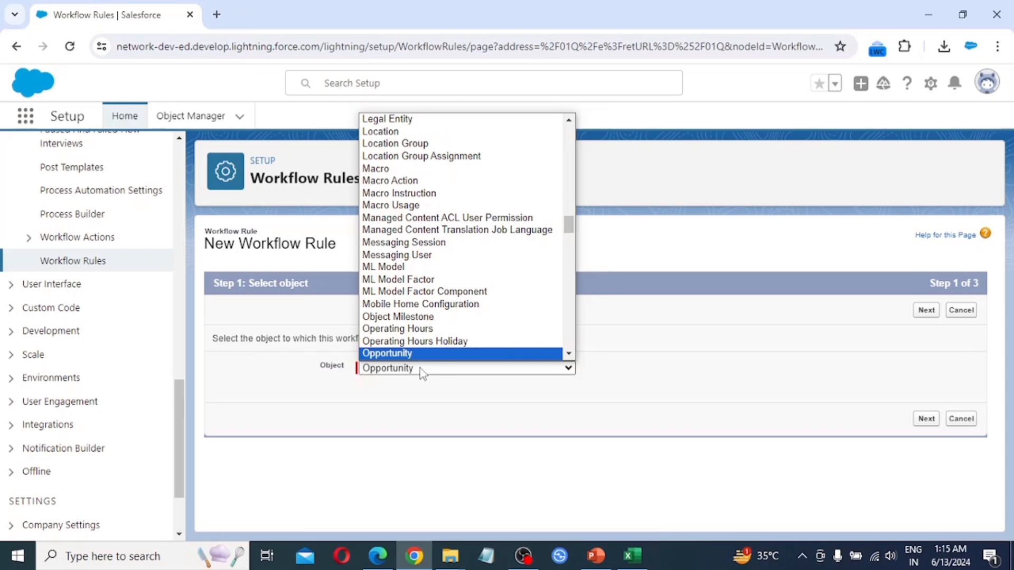
{"action": "key", "text": "Return"}
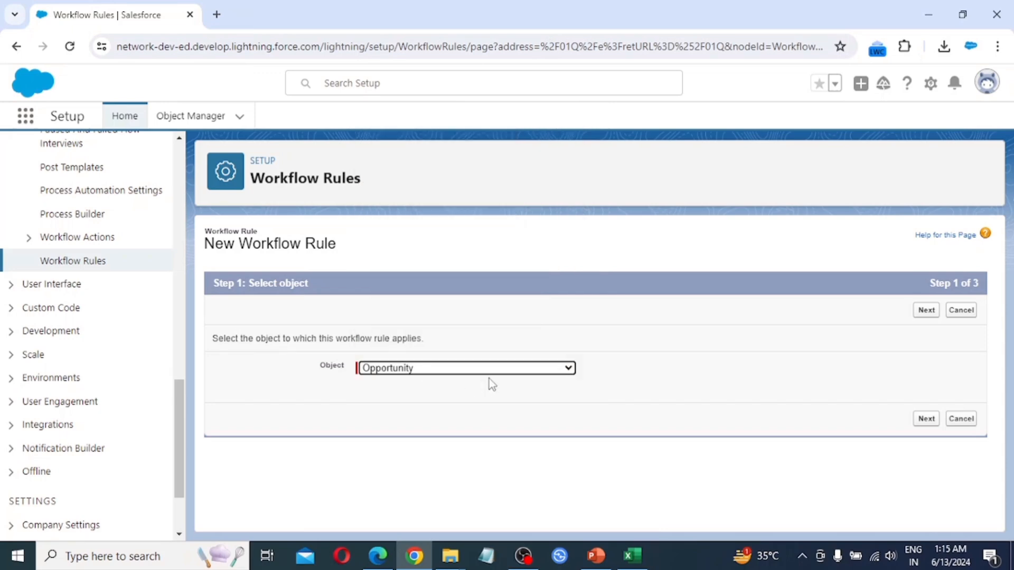
{"action": "left_click", "coordinate": [927, 311]}
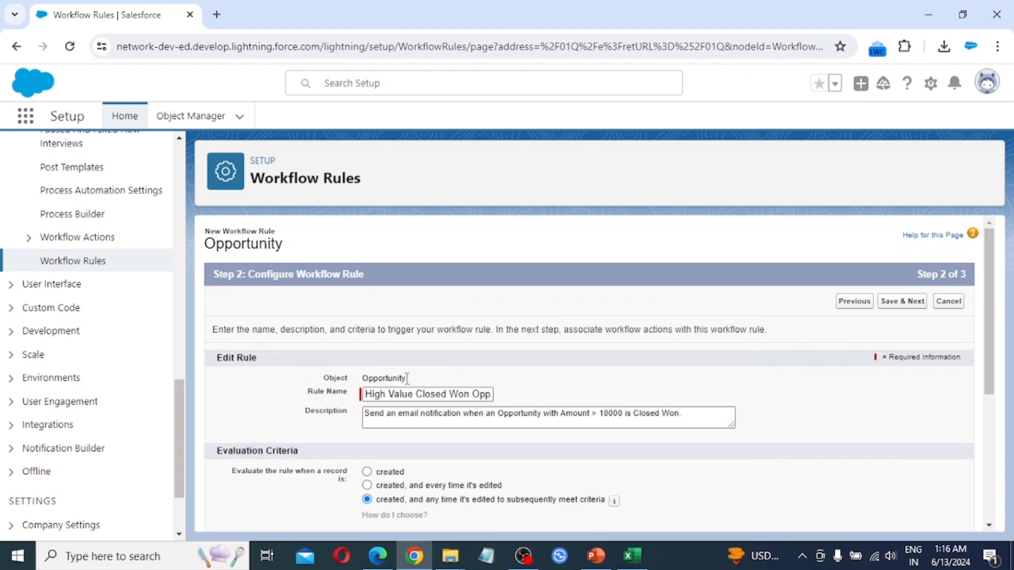
Review the rule's evaluation setting and its Amount and Stage criteria, including the picklist lookup for the Stage value
{"action": "scroll", "coordinate": [405, 380], "scroll_direction": "down", "scroll_amount": 1}
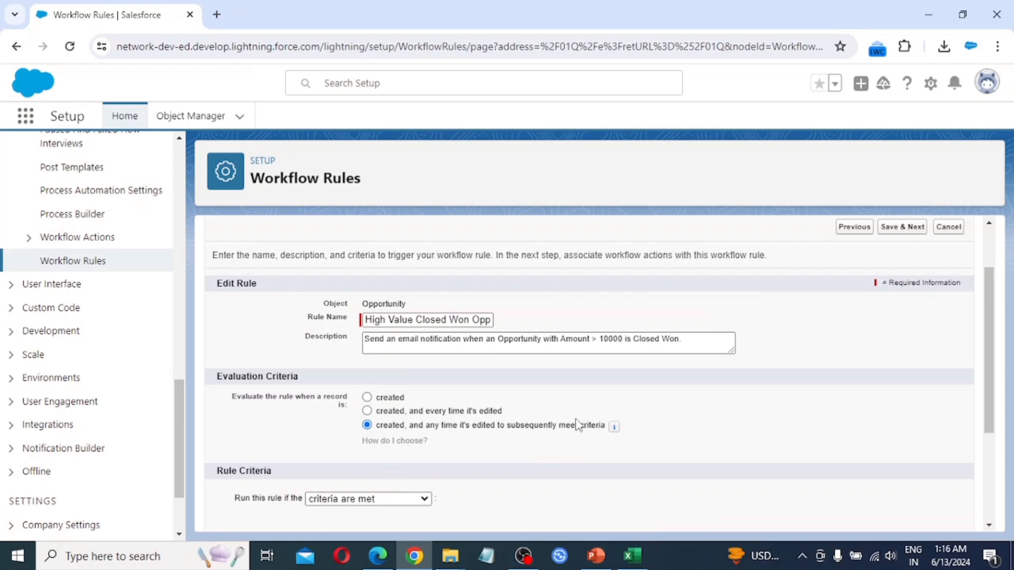
{"action": "scroll", "coordinate": [577, 421], "scroll_direction": "down", "scroll_amount": 3}
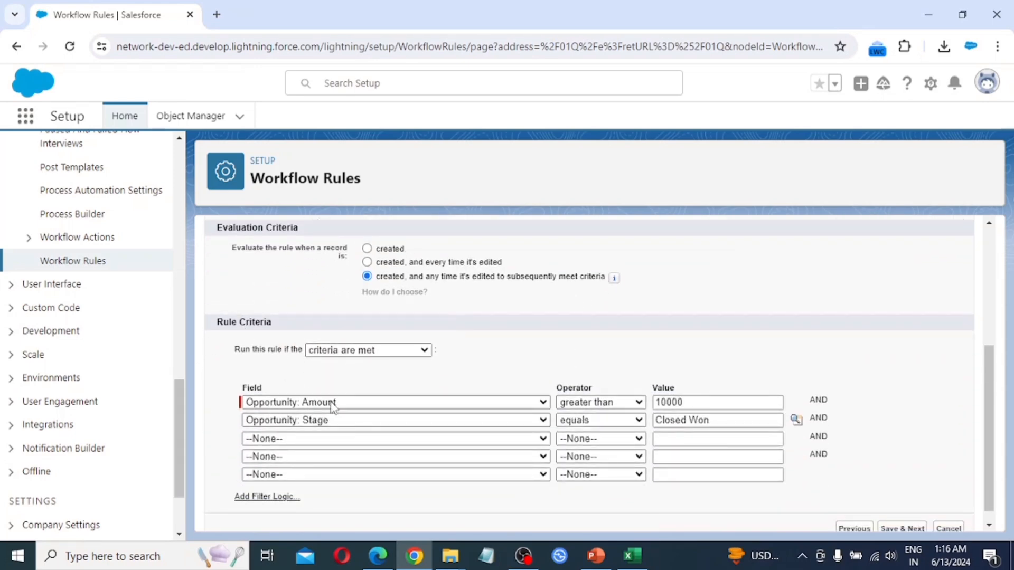
{"action": "left_click", "coordinate": [698, 403]}
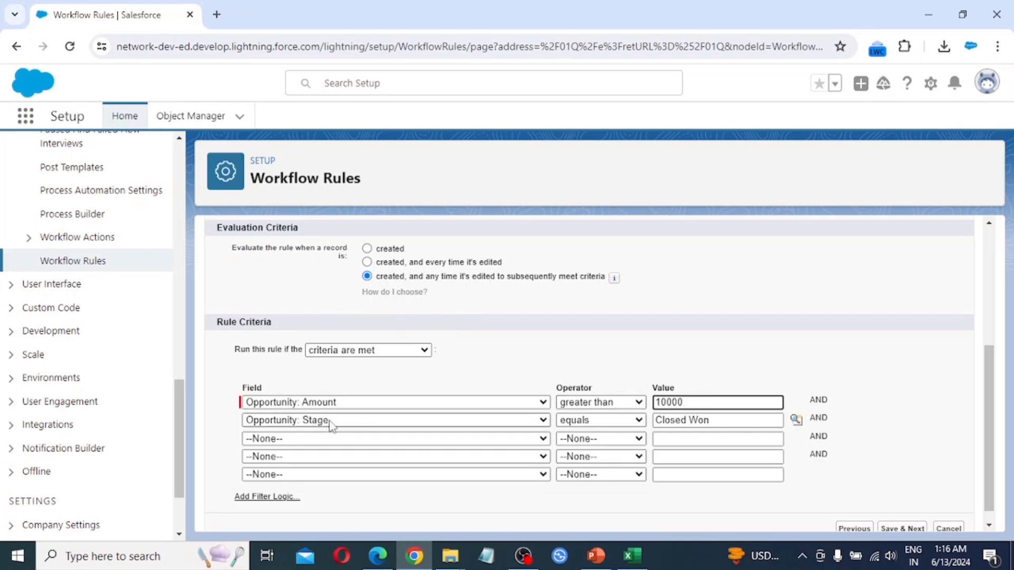
{"action": "left_click", "coordinate": [379, 421]}
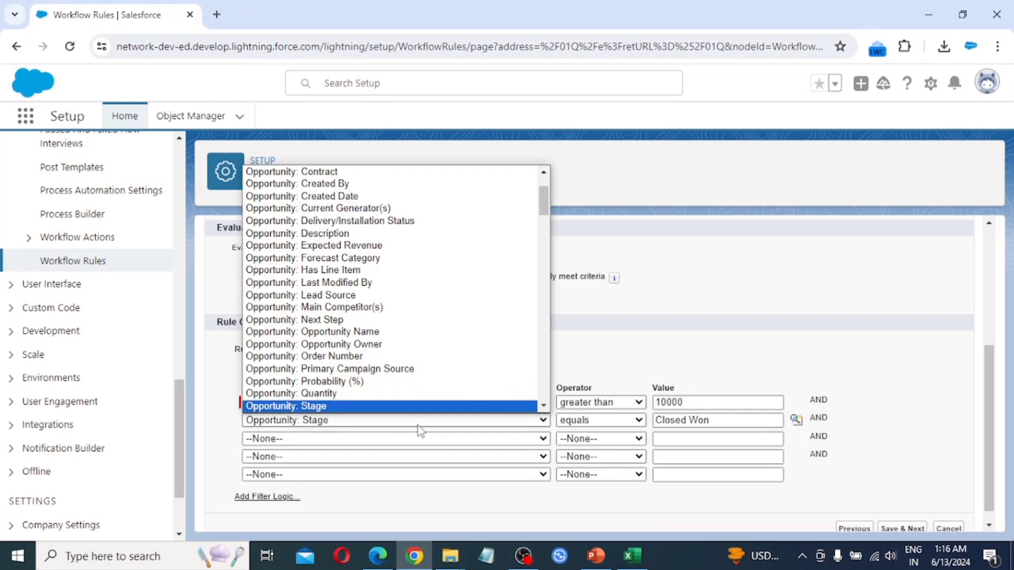
{"action": "left_click", "coordinate": [392, 425]}
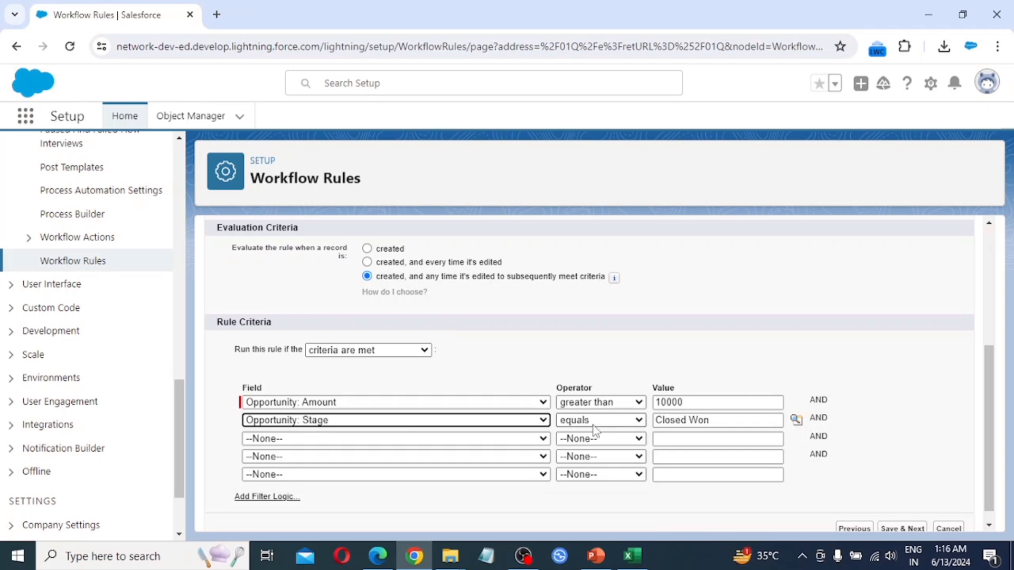
{"action": "left_click", "coordinate": [696, 425]}
{"action": "left_click", "coordinate": [797, 420]}
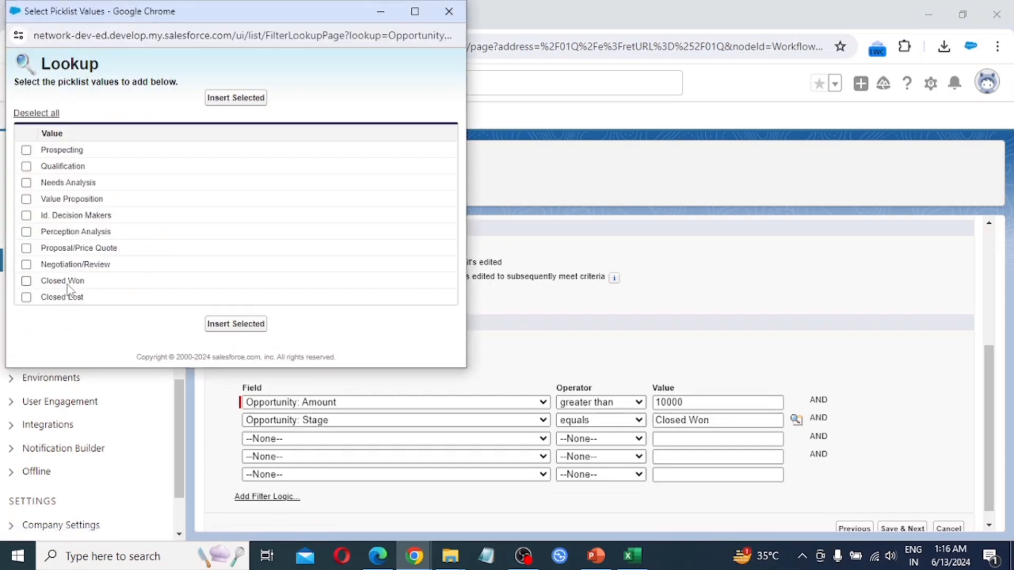
{"action": "left_click", "coordinate": [221, 323]}
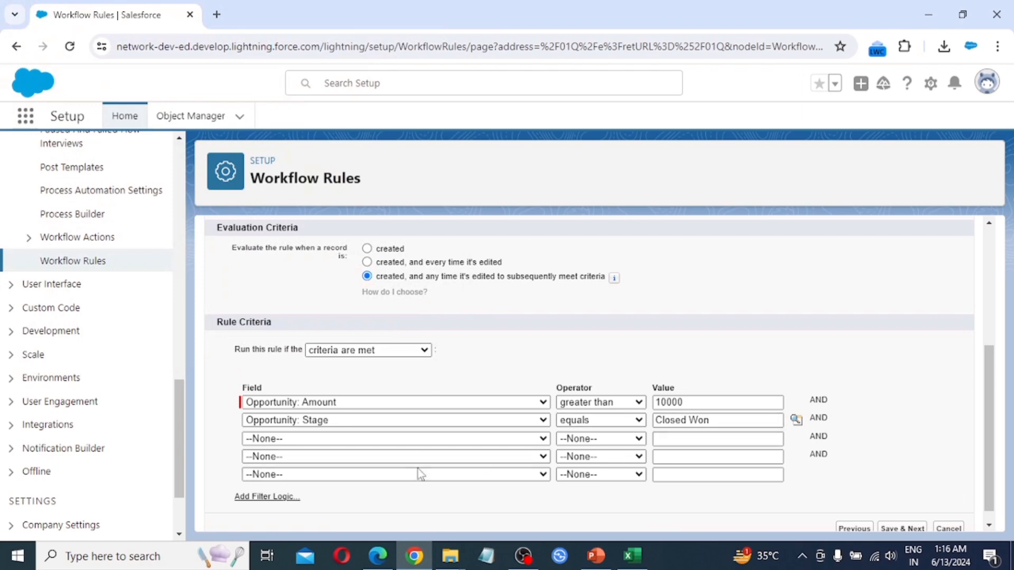
{"action": "scroll", "coordinate": [420, 463], "scroll_direction": "down", "scroll_amount": 1}
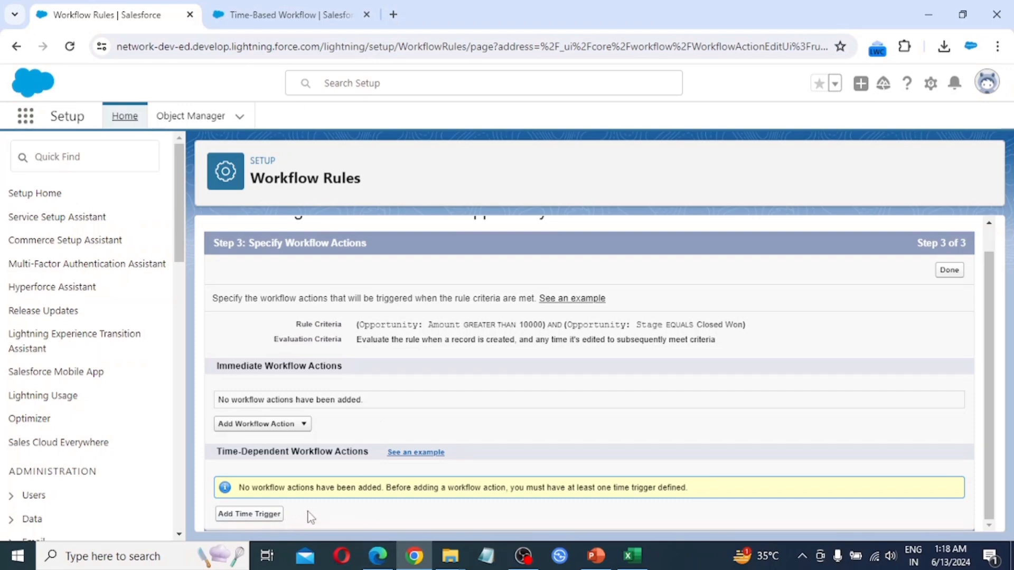
Search the Time-Based Workflow queue for pending automations without filters, and return to the workflow rule's actions
{"action": "left_click", "coordinate": [297, 10]}
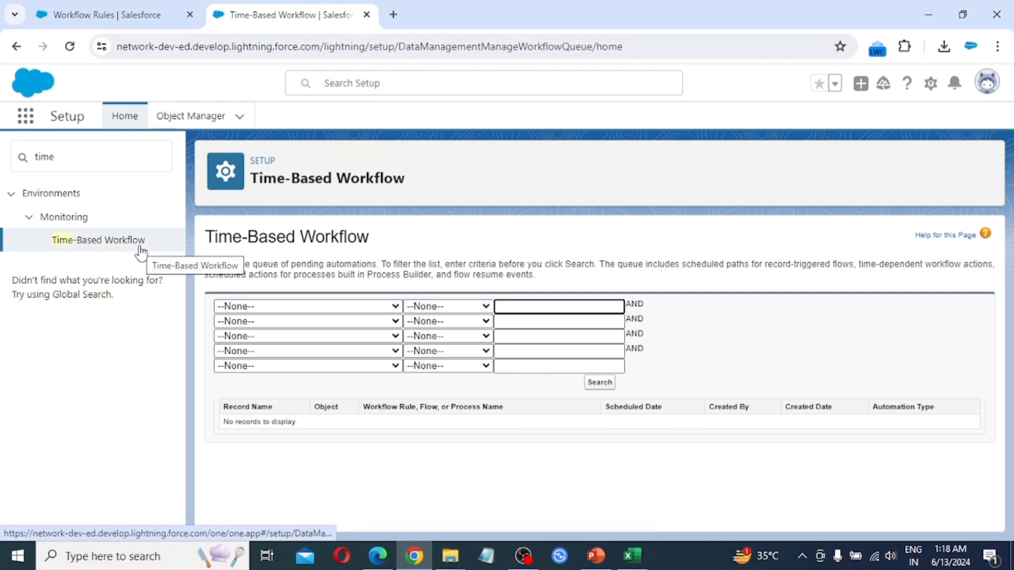
{"action": "left_click", "coordinate": [601, 382]}
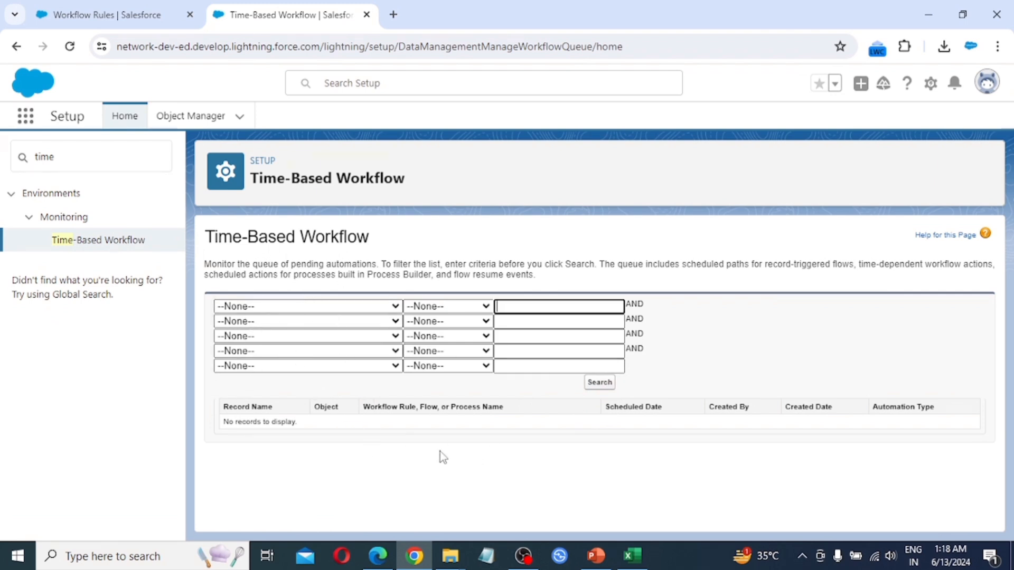
{"action": "left_click", "coordinate": [117, 7]}
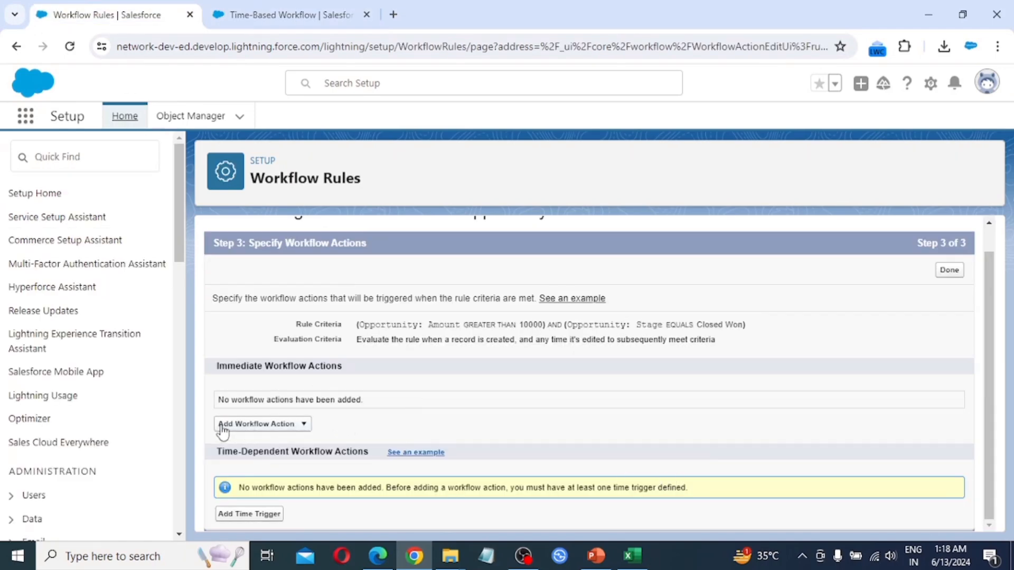
Start a new email alert as an immediate workflow action and look over its description, template and recipient fields
{"action": "left_click", "coordinate": [305, 426]}
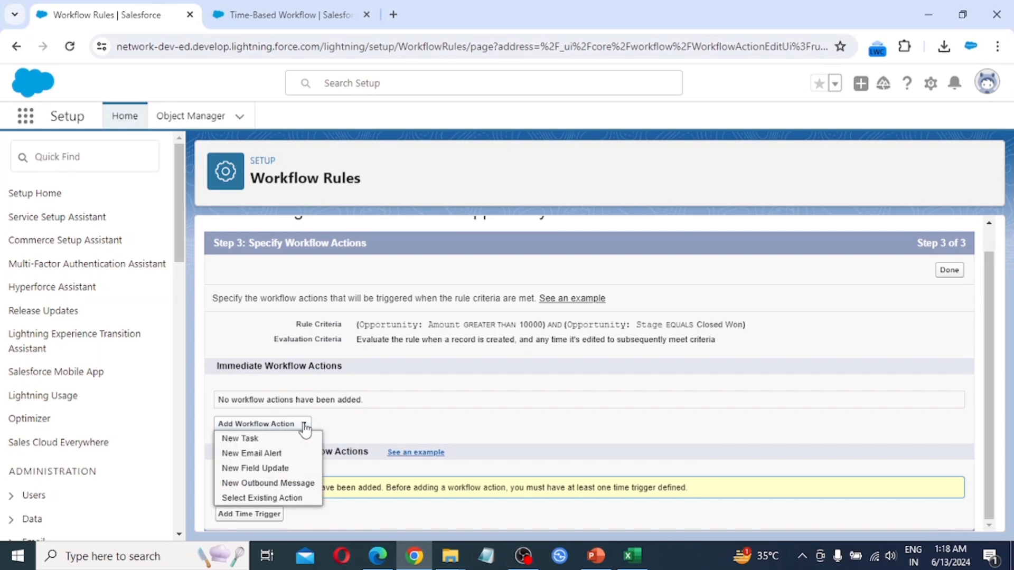
{"action": "left_click", "coordinate": [270, 453]}
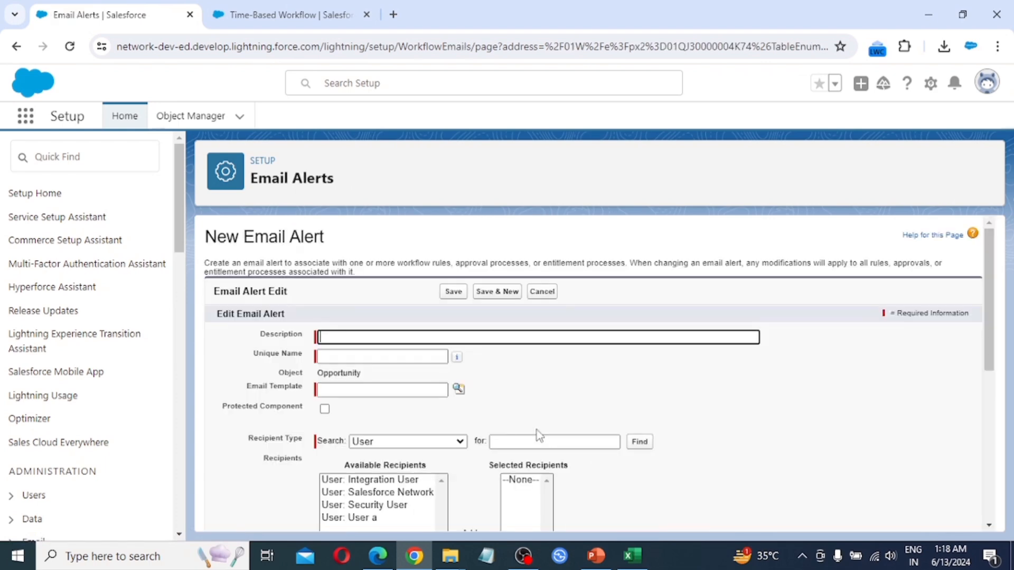
{"action": "scroll", "coordinate": [536, 430], "scroll_direction": "down", "scroll_amount": 3}
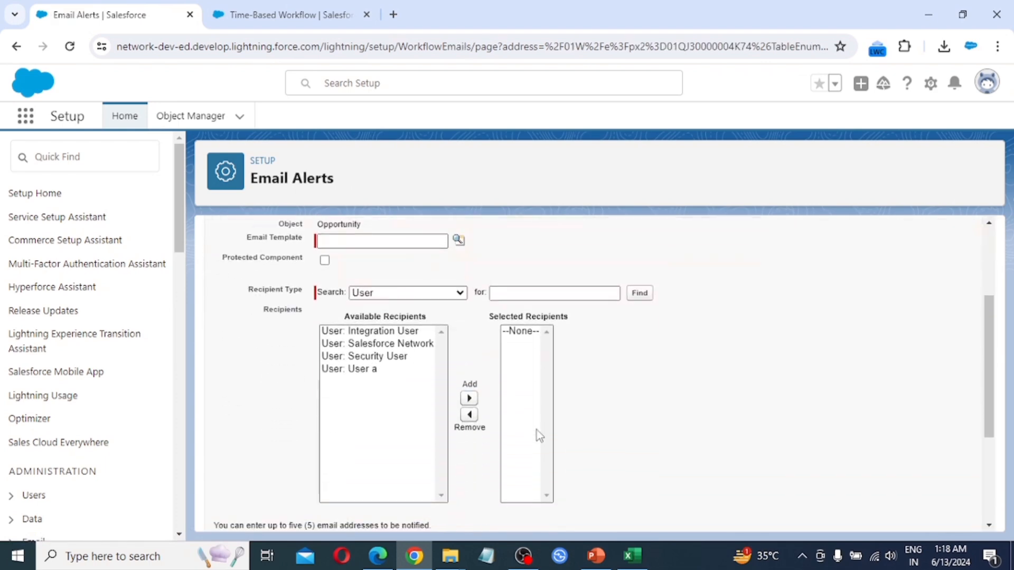
{"action": "scroll", "coordinate": [536, 430], "scroll_direction": "up", "scroll_amount": 3}
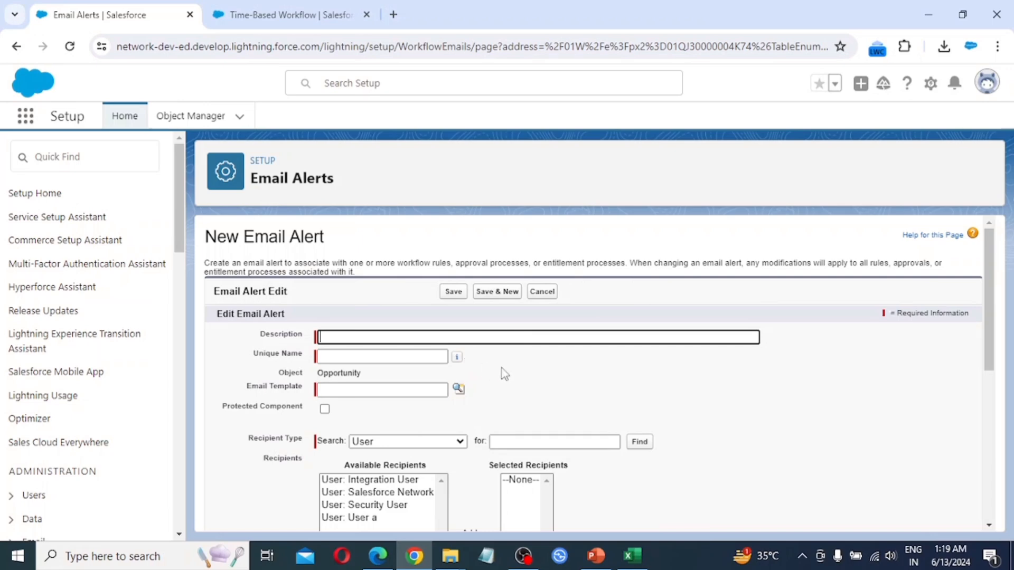
Describe the email alert as "Send an email notification" and assign it the High Value Opportunity Notification template
{"action": "type", "text": "Send an email notification"}
{"action": "key", "text": "Tab"}
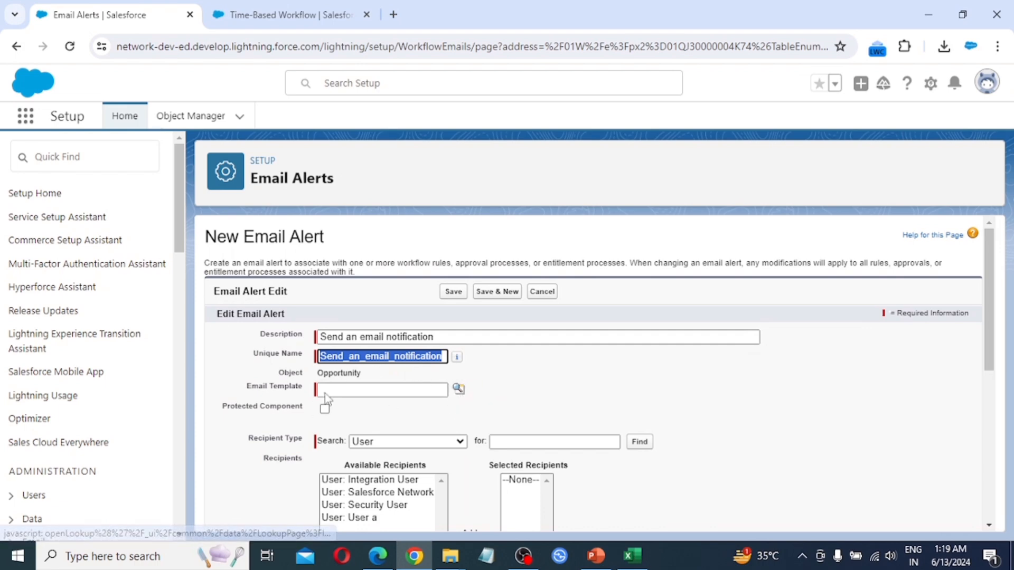
{"action": "left_click", "coordinate": [459, 391]}
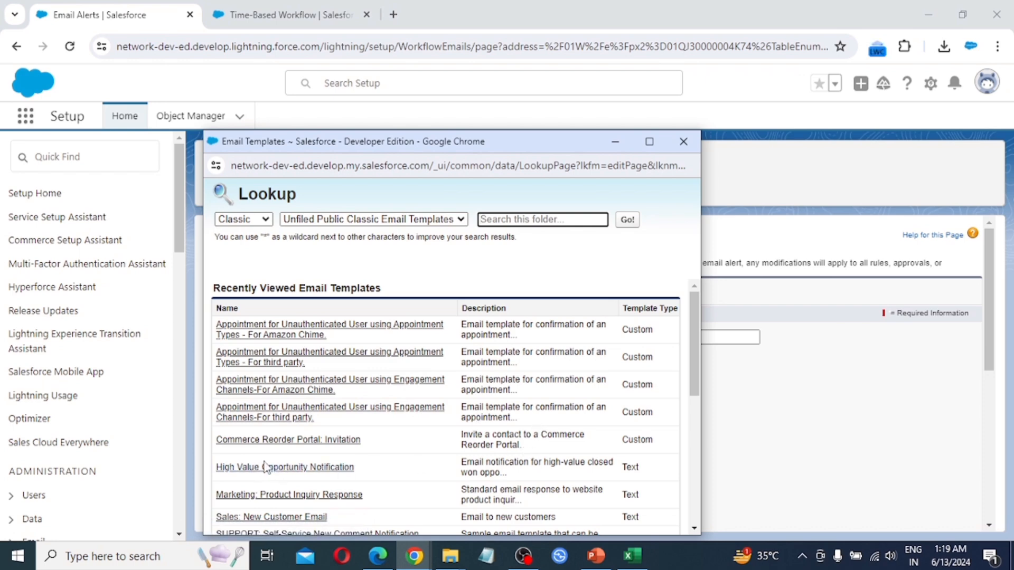
{"action": "left_click", "coordinate": [338, 468]}
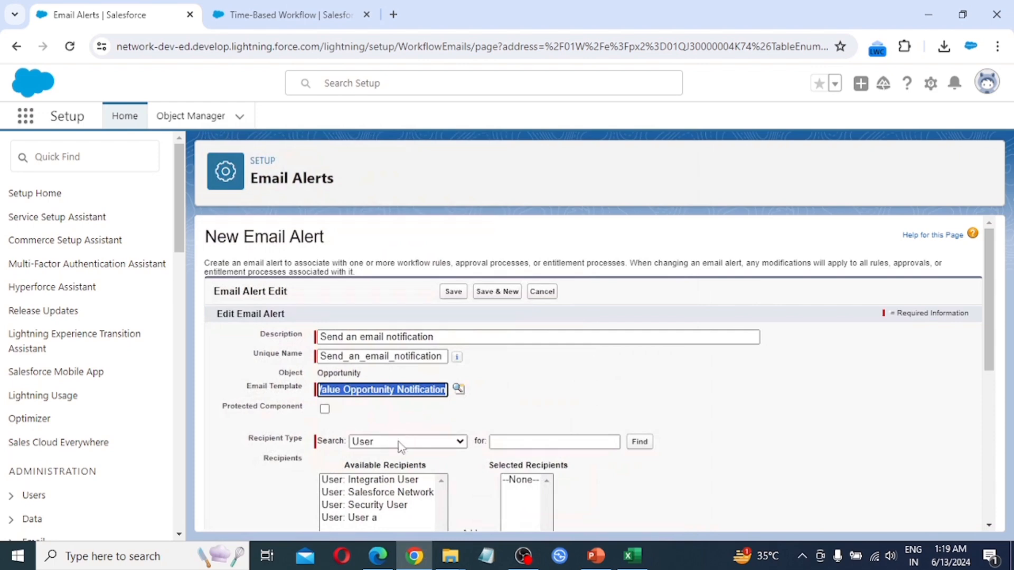
Add "User: User a" to the email alert's selected recipients
{"action": "scroll", "coordinate": [402, 443], "scroll_direction": "down", "scroll_amount": 1}
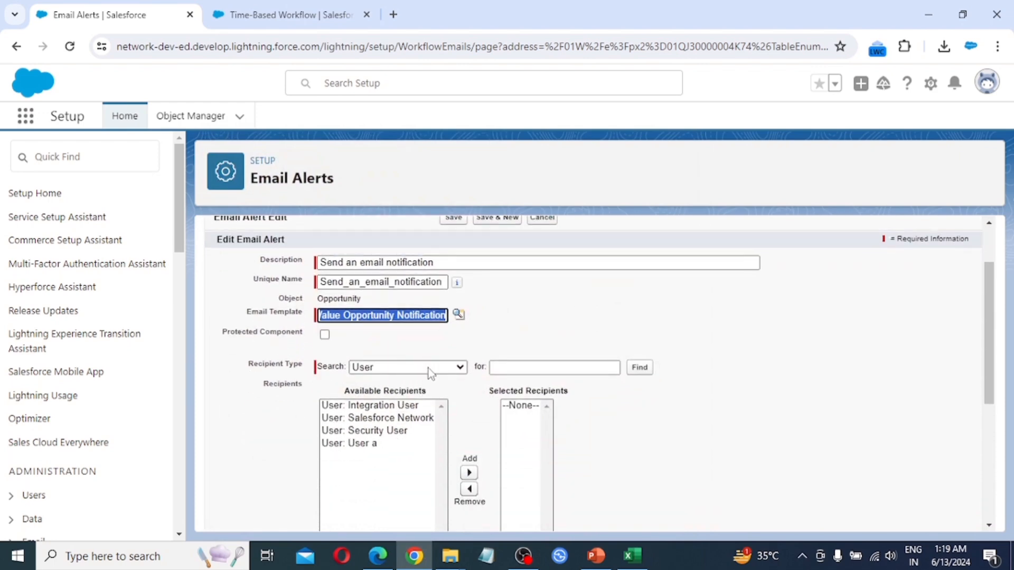
{"action": "left_click", "coordinate": [371, 448]}
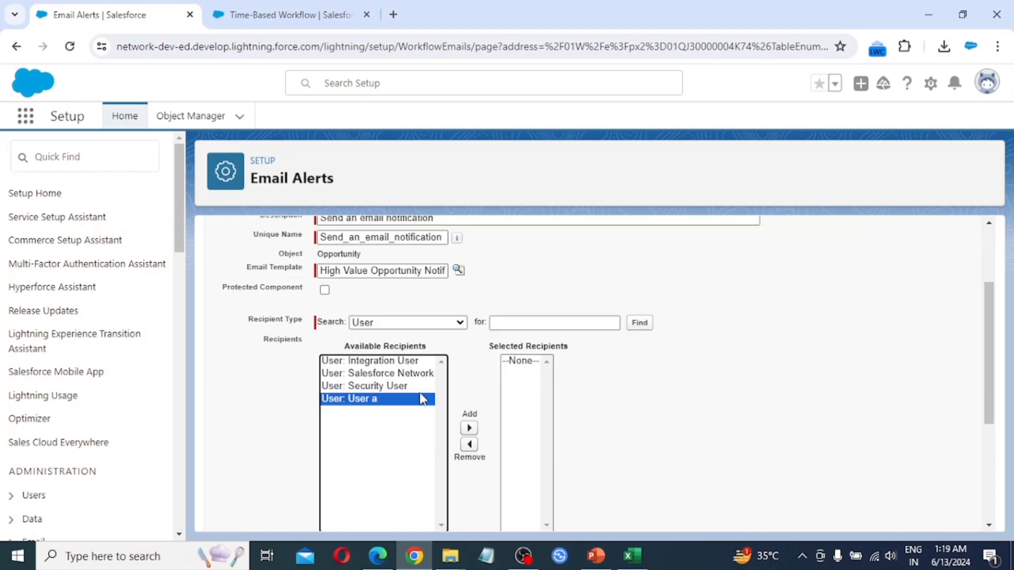
{"action": "scroll", "coordinate": [508, 468], "scroll_direction": "up", "scroll_amount": 2}
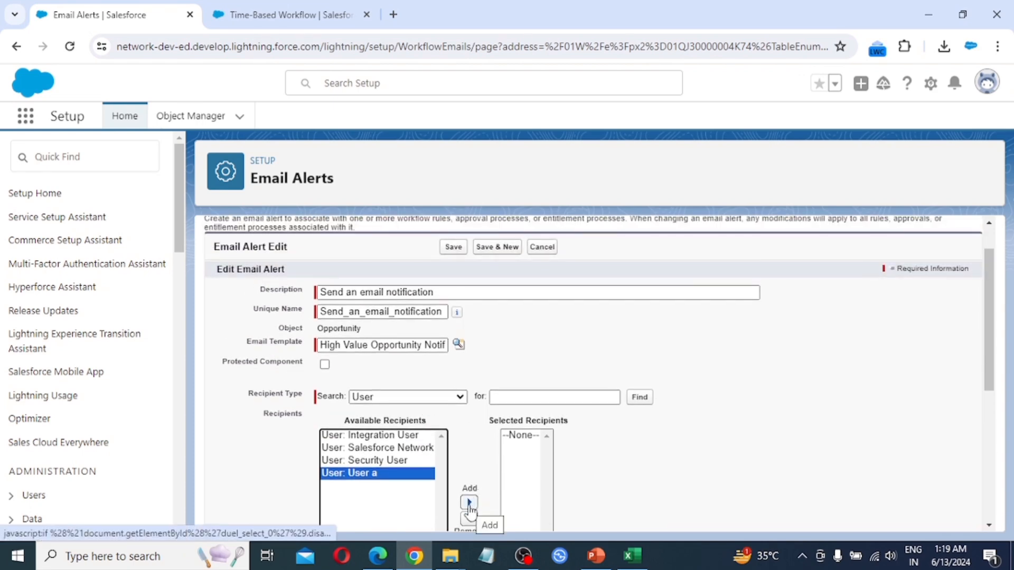
{"action": "left_click", "coordinate": [469, 503]}
{"action": "scroll", "coordinate": [475, 500], "scroll_direction": "down", "scroll_amount": 2}
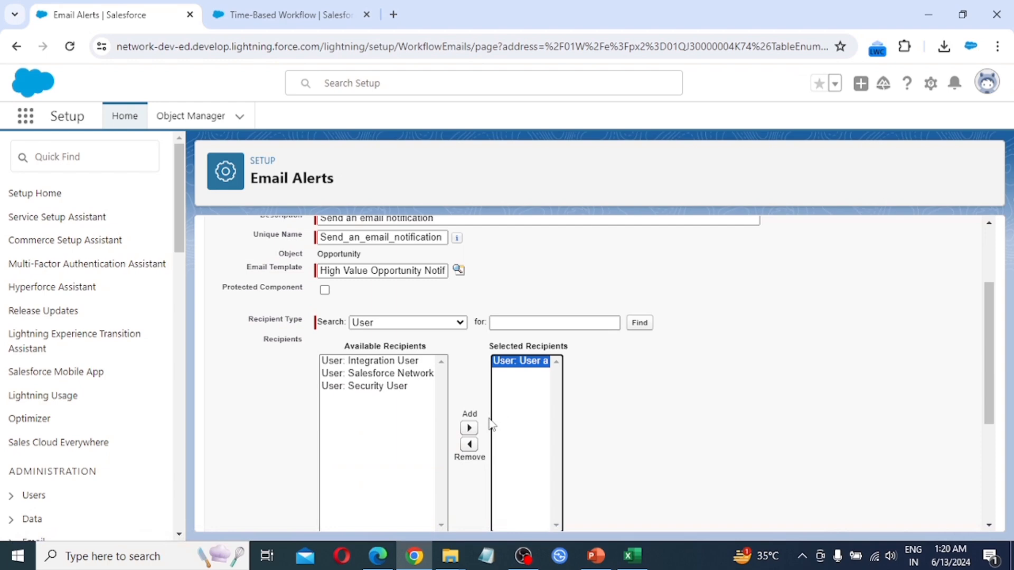
{"action": "scroll", "coordinate": [490, 424], "scroll_direction": "up", "scroll_amount": 2}
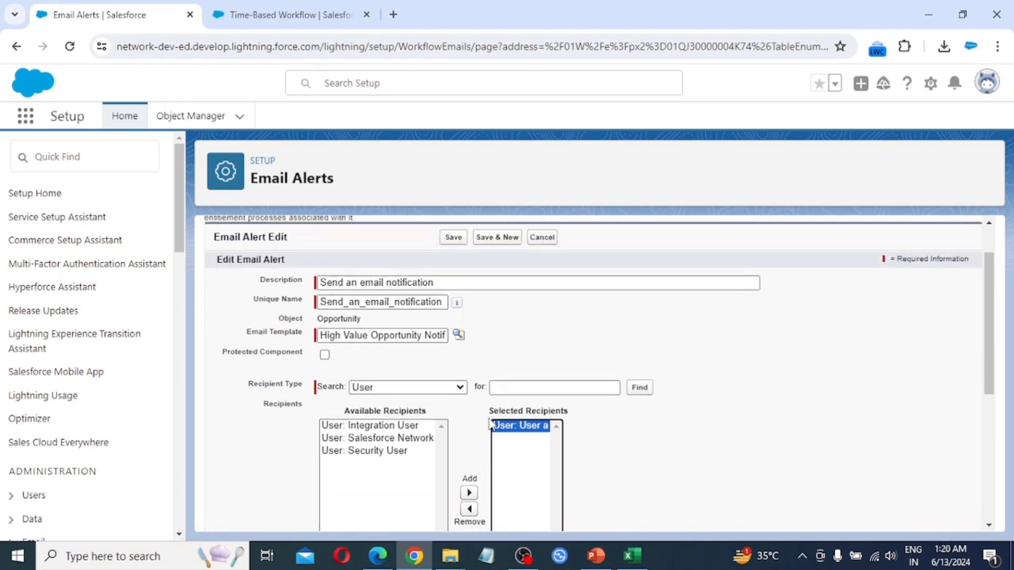
Check the email alert's recipients, additional emails and From address, and save the alert
{"action": "scroll", "coordinate": [492, 429], "scroll_direction": "down", "scroll_amount": 5}
{"action": "scroll", "coordinate": [452, 453], "scroll_direction": "down", "scroll_amount": 3}
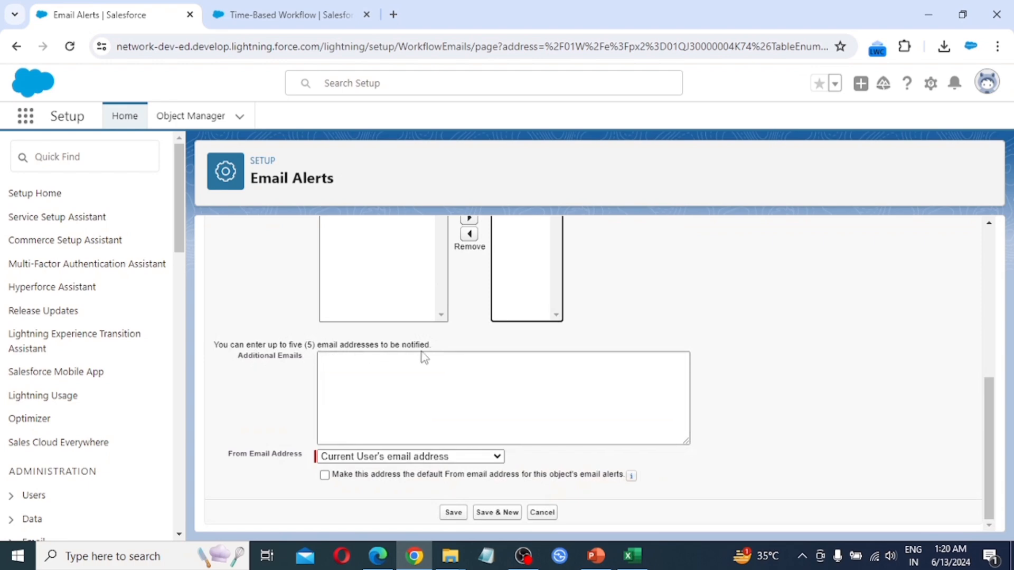
{"action": "scroll", "coordinate": [468, 389], "scroll_direction": "up", "scroll_amount": 5}
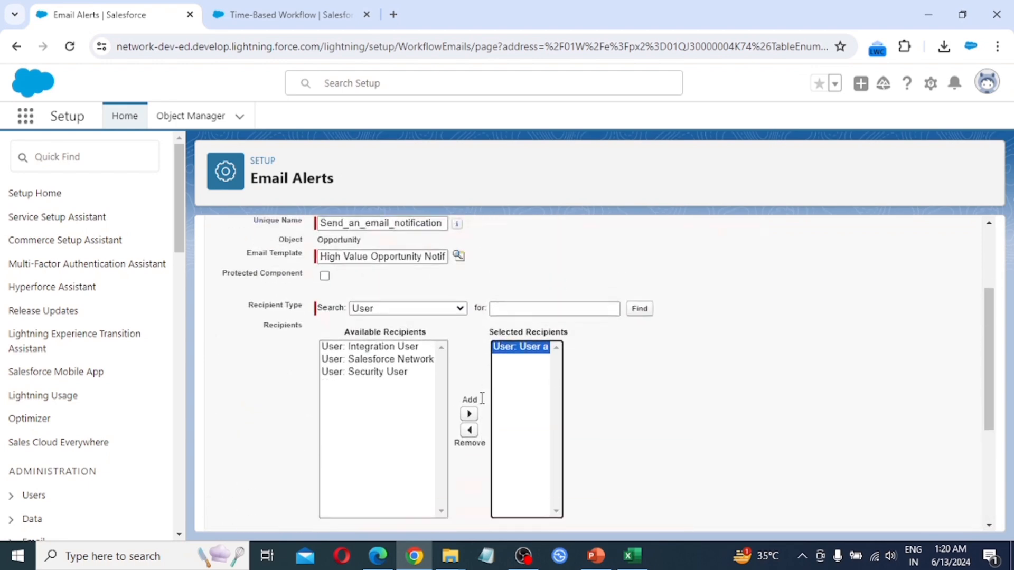
{"action": "scroll", "coordinate": [479, 398], "scroll_direction": "down", "scroll_amount": 5}
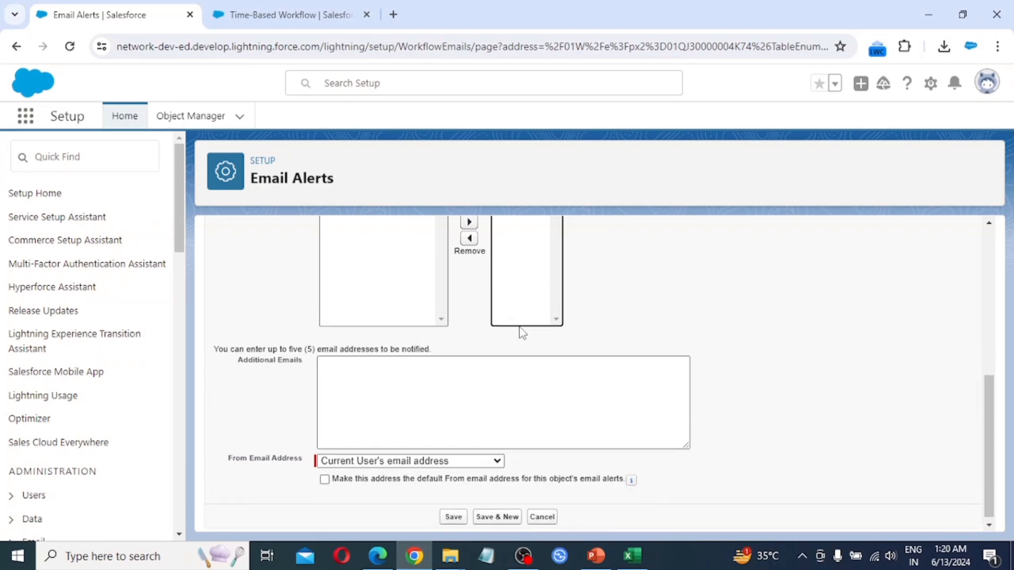
{"action": "scroll", "coordinate": [520, 333], "scroll_direction": "up", "scroll_amount": 3}
{"action": "scroll", "coordinate": [526, 346], "scroll_direction": "down", "scroll_amount": 3}
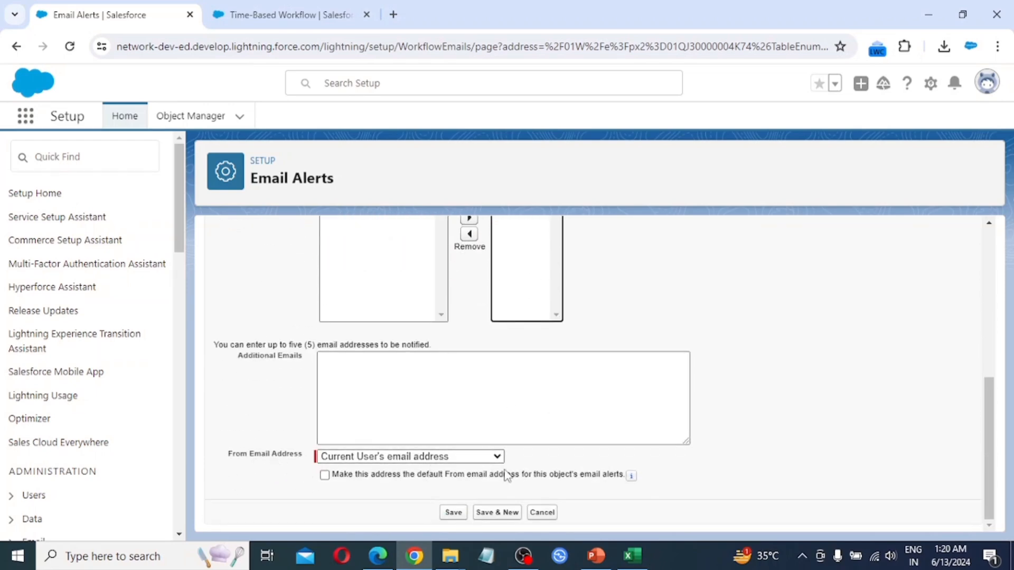
{"action": "left_click", "coordinate": [454, 515]}
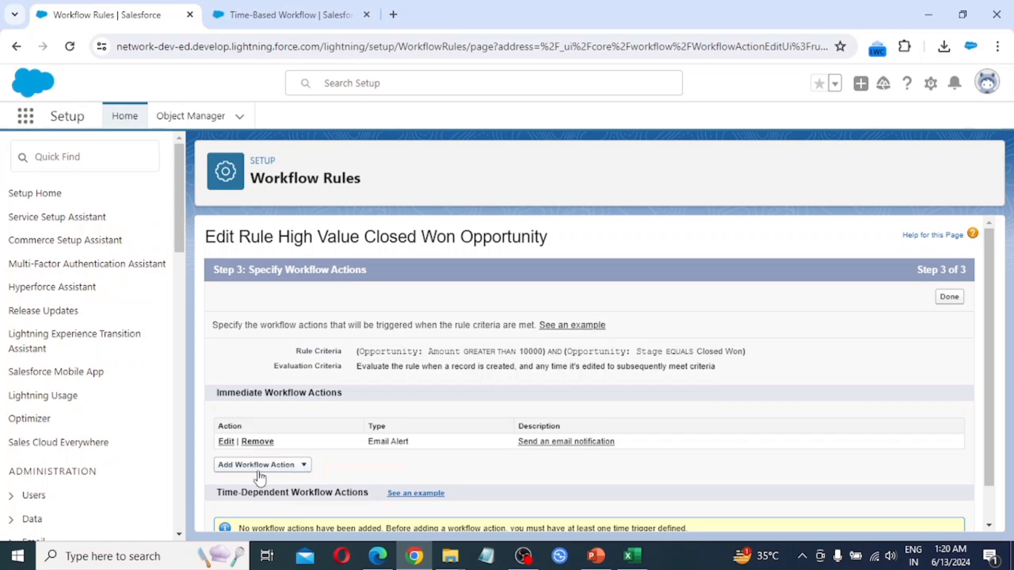
Start a new field update as an immediate workflow action, name it "Update Type" and choose the Opportunity's Type as the field to update
{"action": "left_click", "coordinate": [302, 468]}
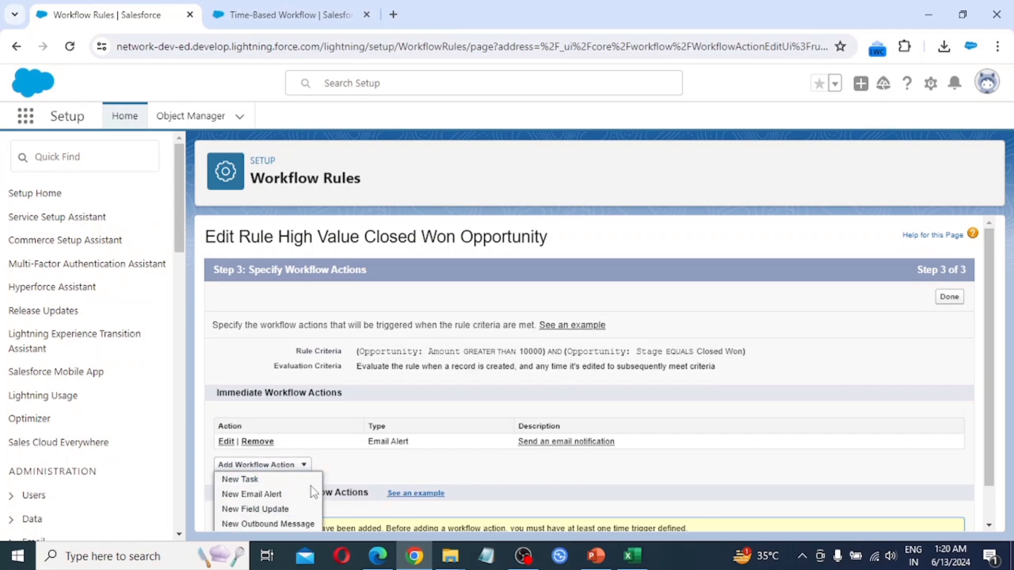
{"action": "scroll", "coordinate": [294, 494], "scroll_direction": "down", "scroll_amount": 1}
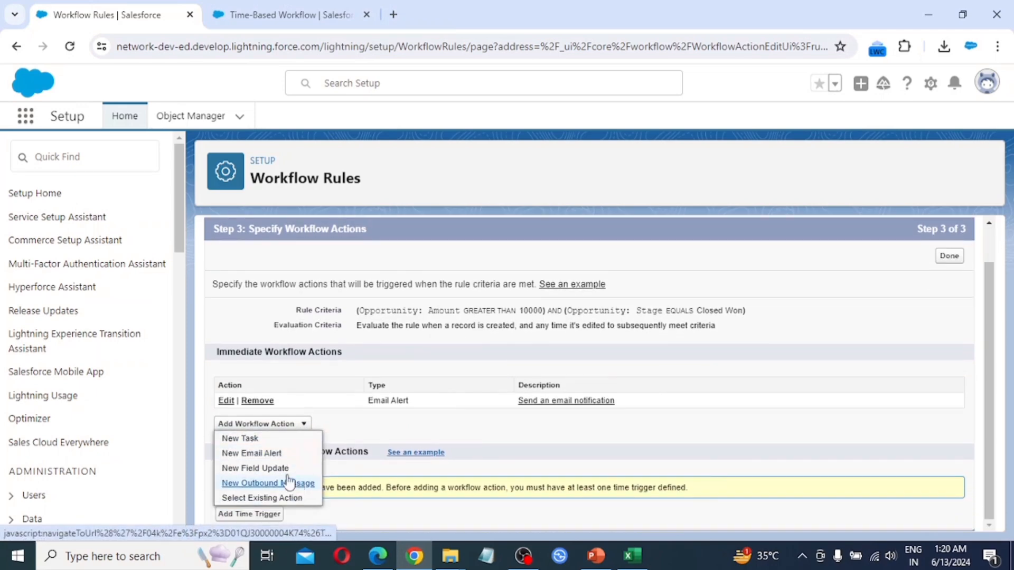
{"action": "left_click", "coordinate": [254, 468]}
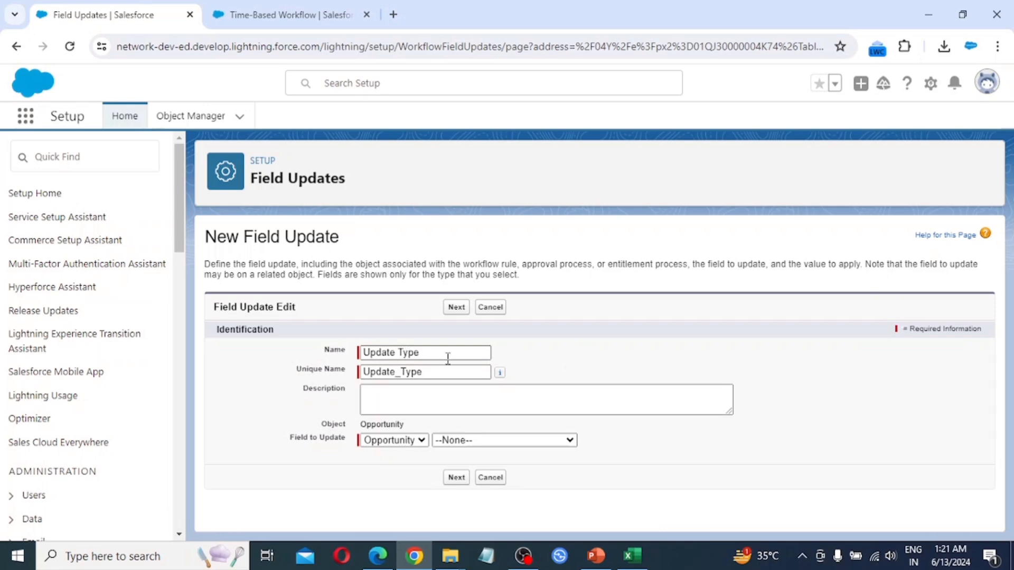
{"action": "left_click", "coordinate": [481, 441]}
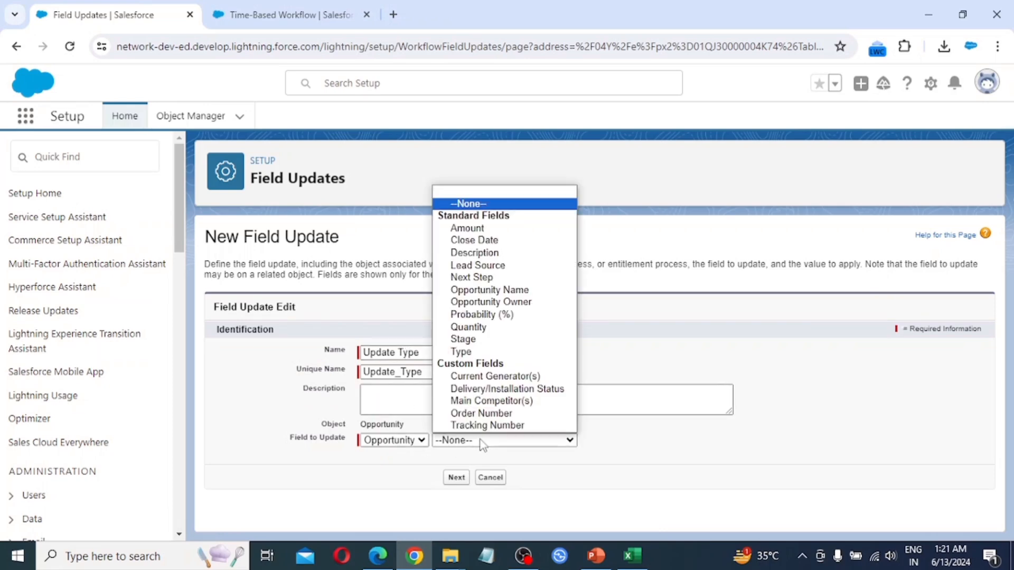
{"action": "left_click", "coordinate": [480, 352]}
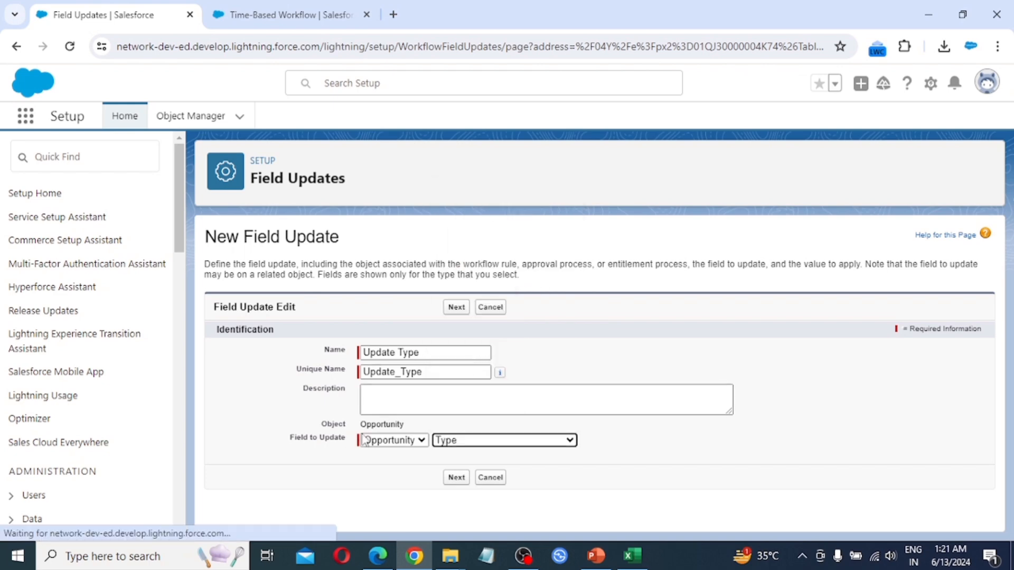
Set the Type field update to the specific value New Customer and save it
{"action": "scroll", "coordinate": [369, 438], "scroll_direction": "down", "scroll_amount": 3}
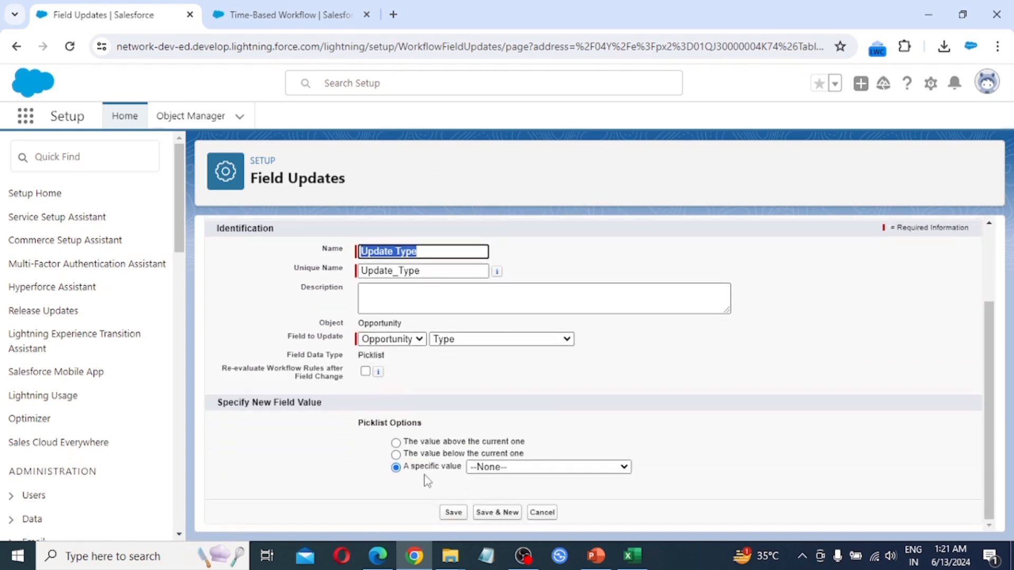
{"action": "left_click", "coordinate": [505, 467]}
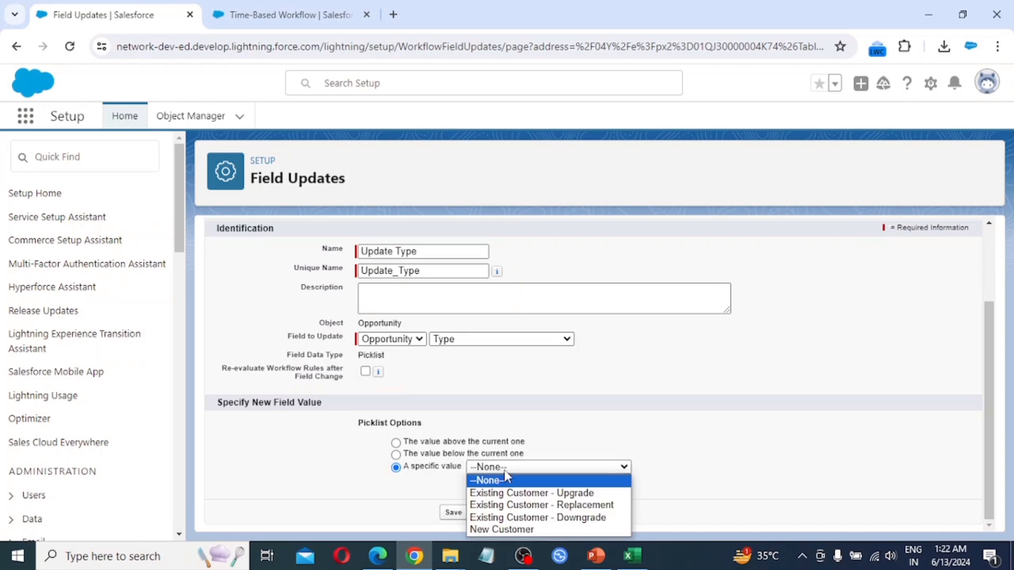
{"action": "left_click", "coordinate": [518, 530]}
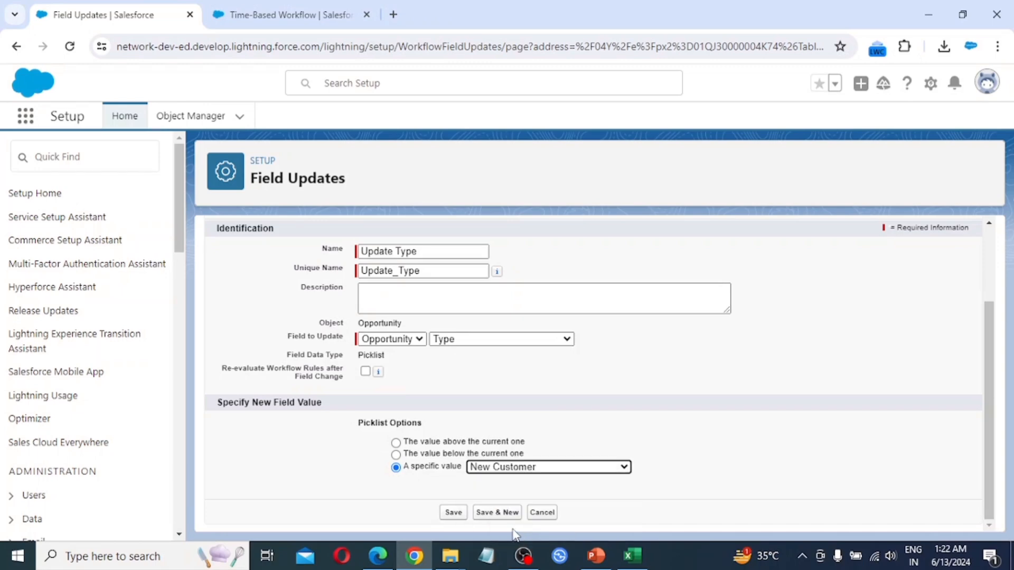
{"action": "left_click", "coordinate": [455, 513]}
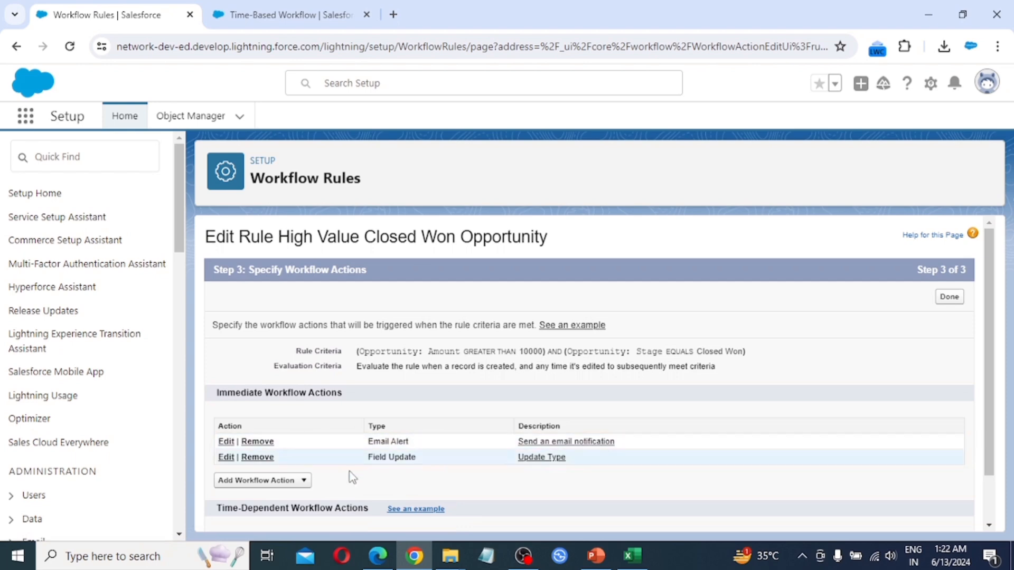
Start a new task as an immediate workflow action, with subject "High-Value Opportunity!" and assigned to the Salesforce Network user
{"action": "left_click", "coordinate": [306, 481]}
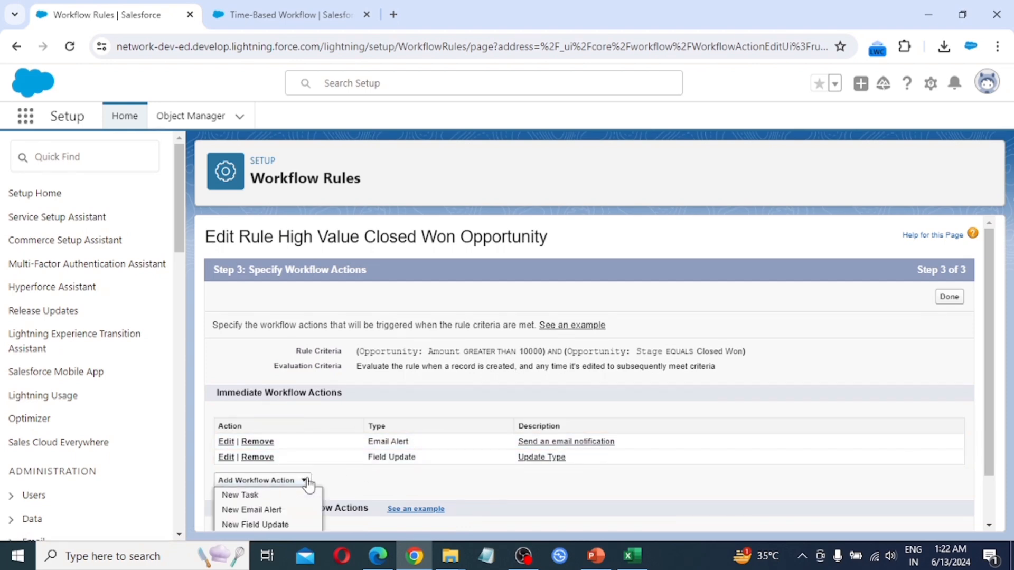
{"action": "scroll", "coordinate": [308, 483], "scroll_direction": "down", "scroll_amount": 1}
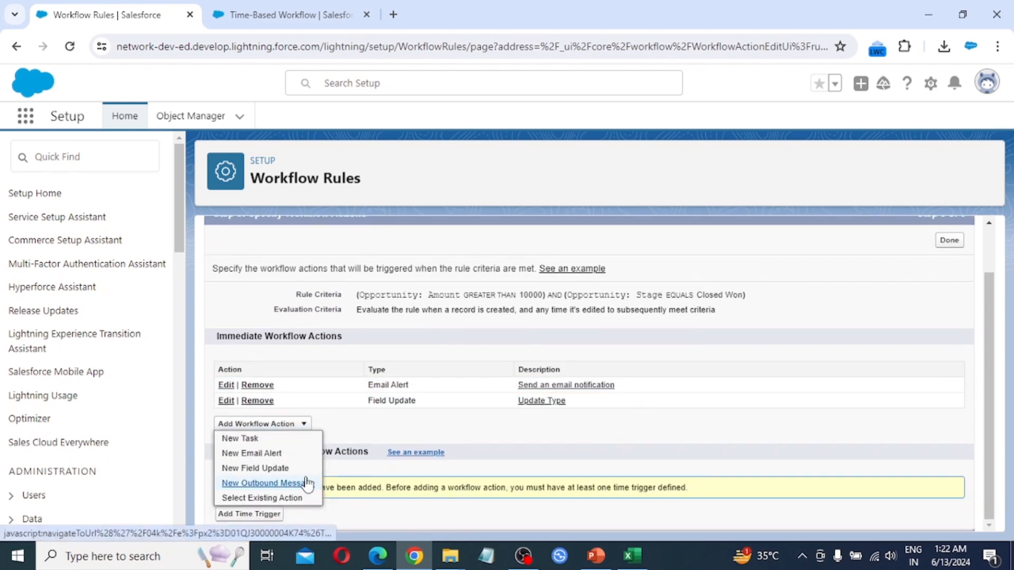
{"action": "left_click", "coordinate": [256, 440]}
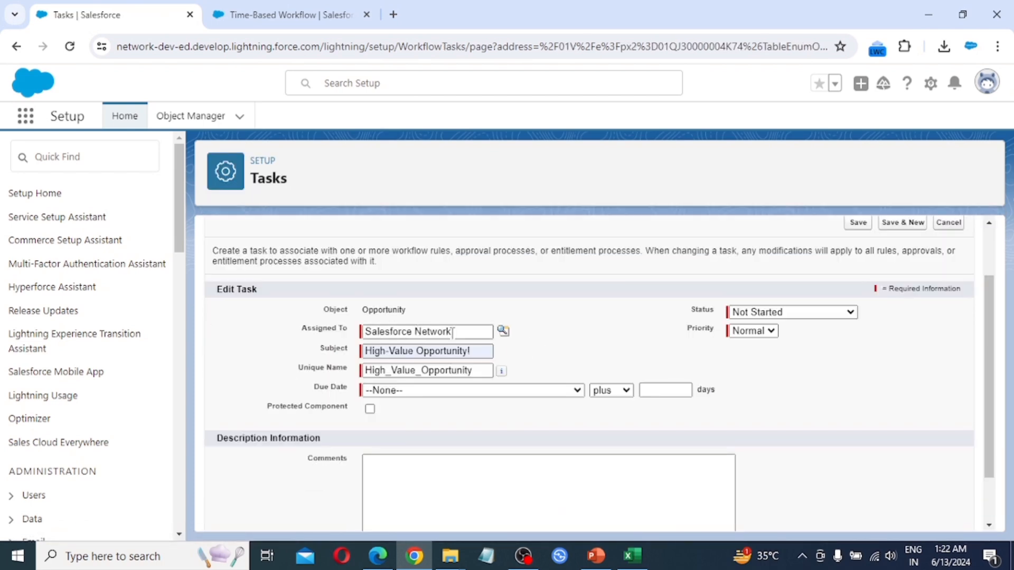
{"action": "left_click", "coordinate": [502, 331]}
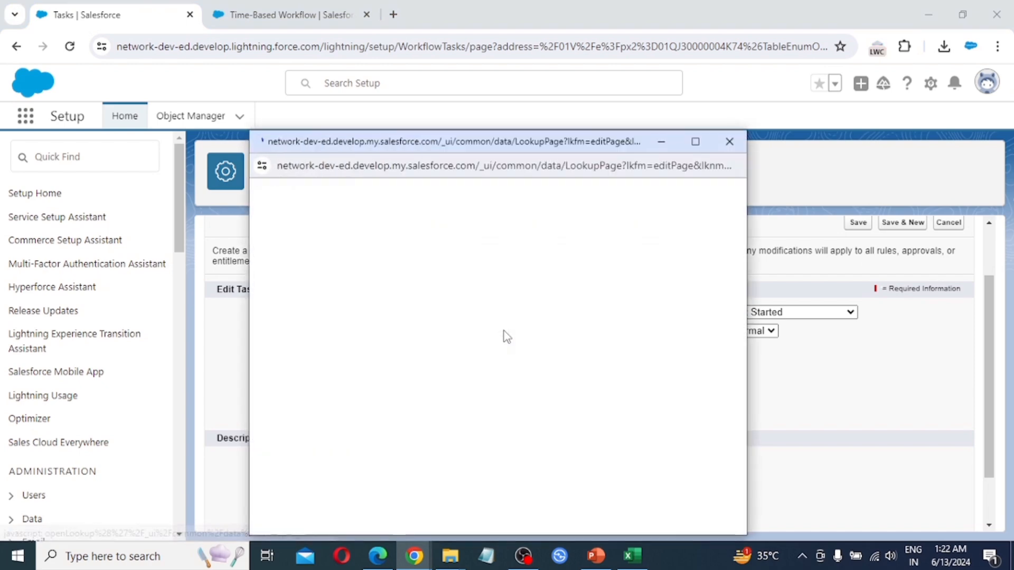
{"action": "left_click", "coordinate": [301, 335]}
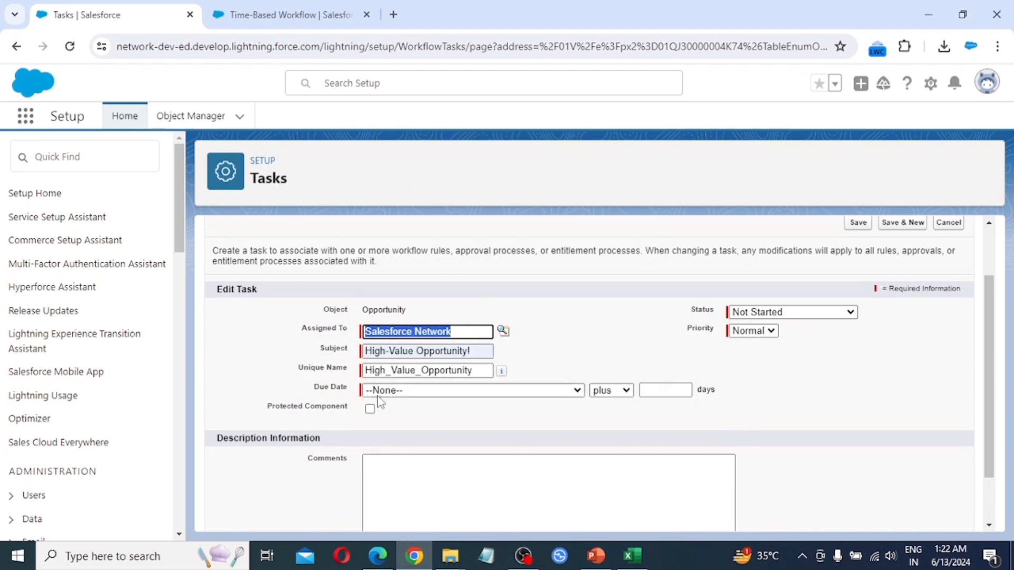
Set the task's due date to Opportunity: Created Date plus 1 day
{"action": "left_click", "coordinate": [417, 391]}
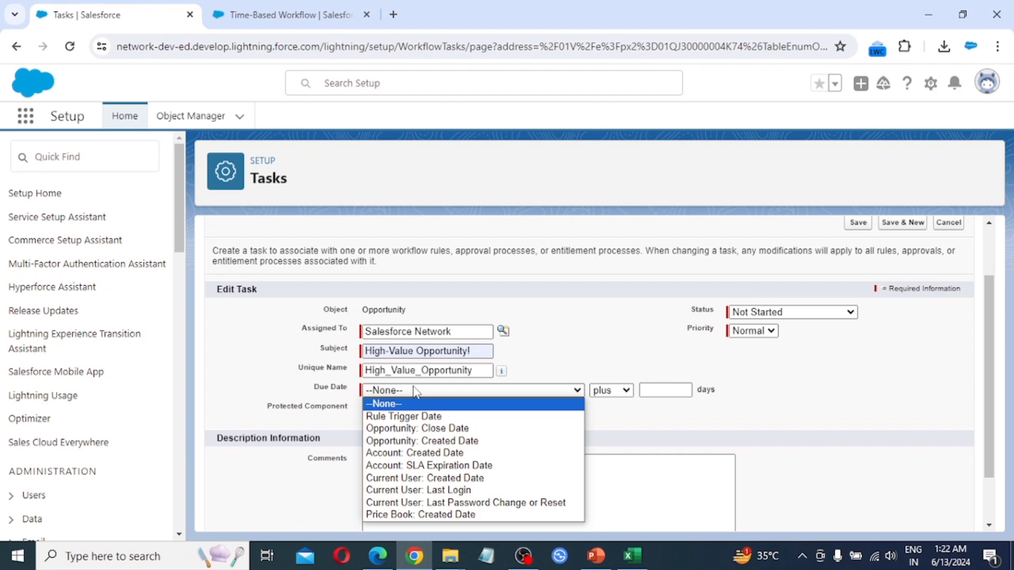
{"action": "left_click", "coordinate": [485, 441]}
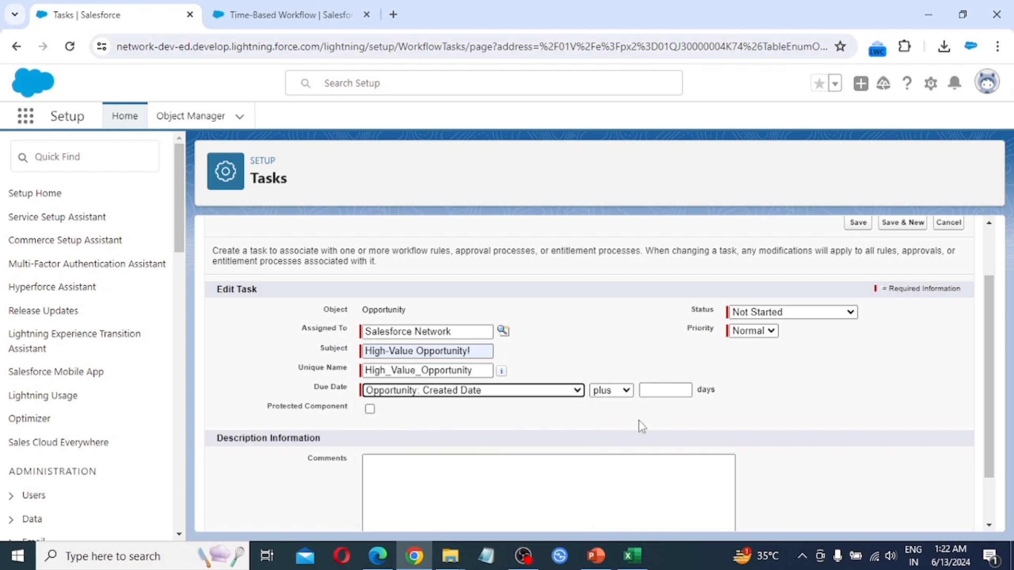
{"action": "left_click", "coordinate": [626, 393]}
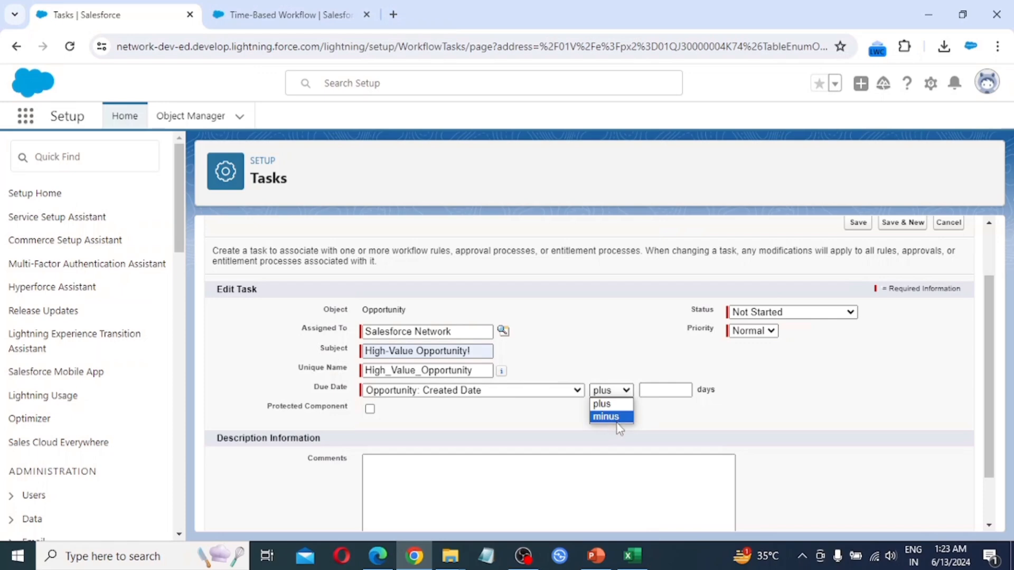
{"action": "left_click", "coordinate": [602, 404]}
{"action": "left_click", "coordinate": [666, 391]}
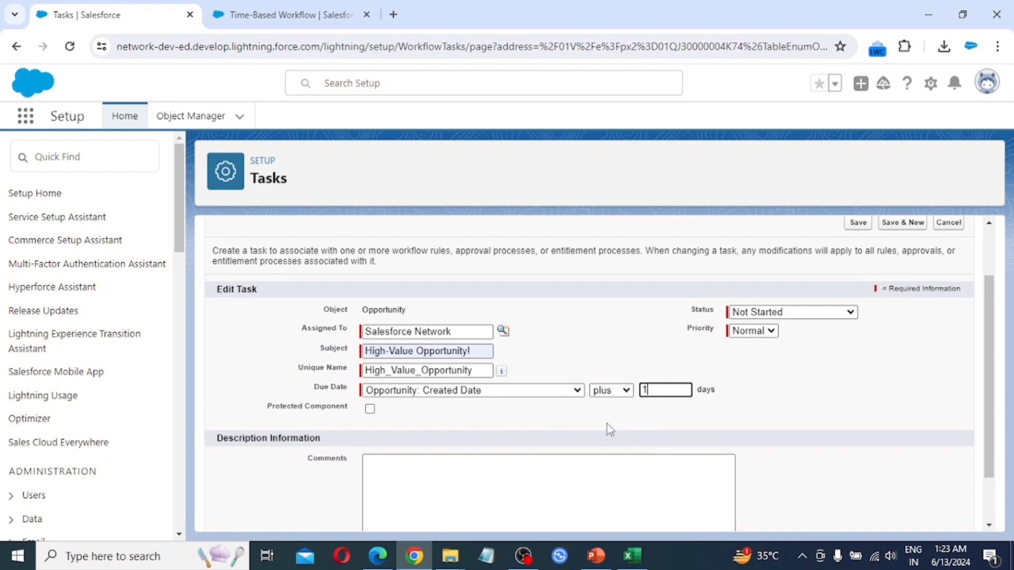
Enter "New Task" as the task's comment and set its status to In Progress
{"action": "left_click", "coordinate": [534, 457]}
{"action": "type", "text": "New Task"}
{"action": "scroll", "coordinate": [364, 436], "scroll_direction": "down", "scroll_amount": 1}
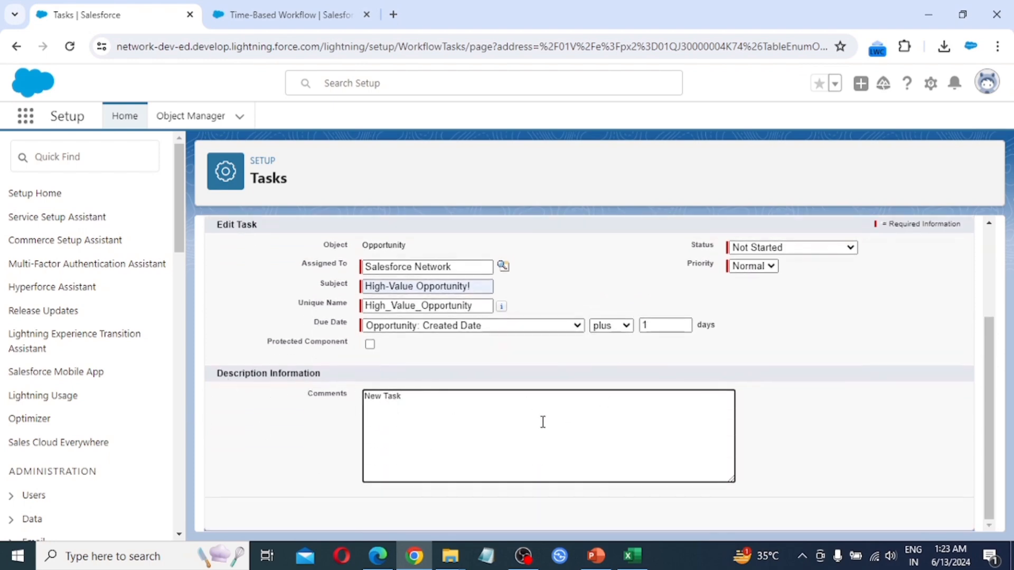
{"action": "left_click", "coordinate": [757, 248]}
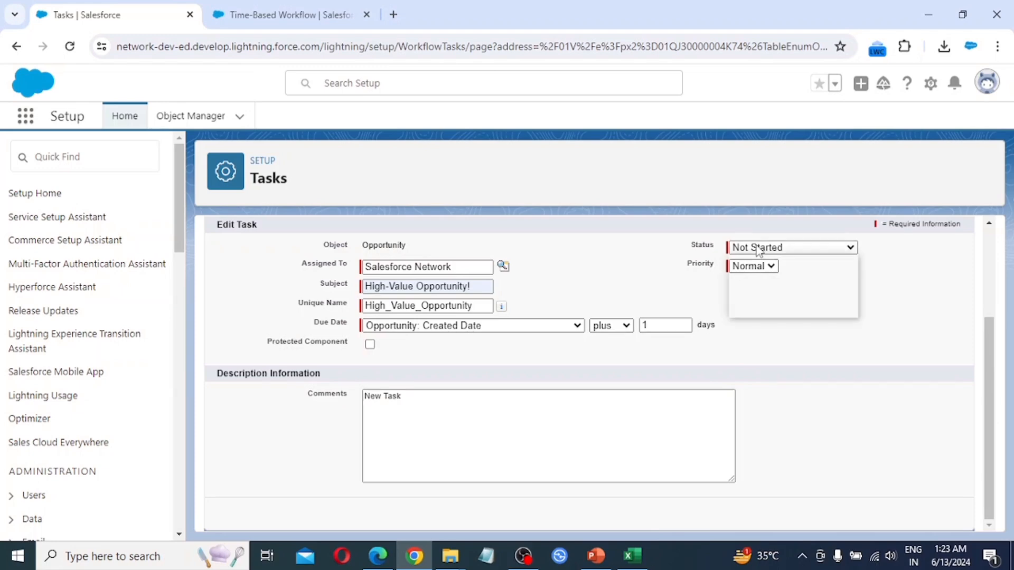
{"action": "left_click", "coordinate": [757, 273]}
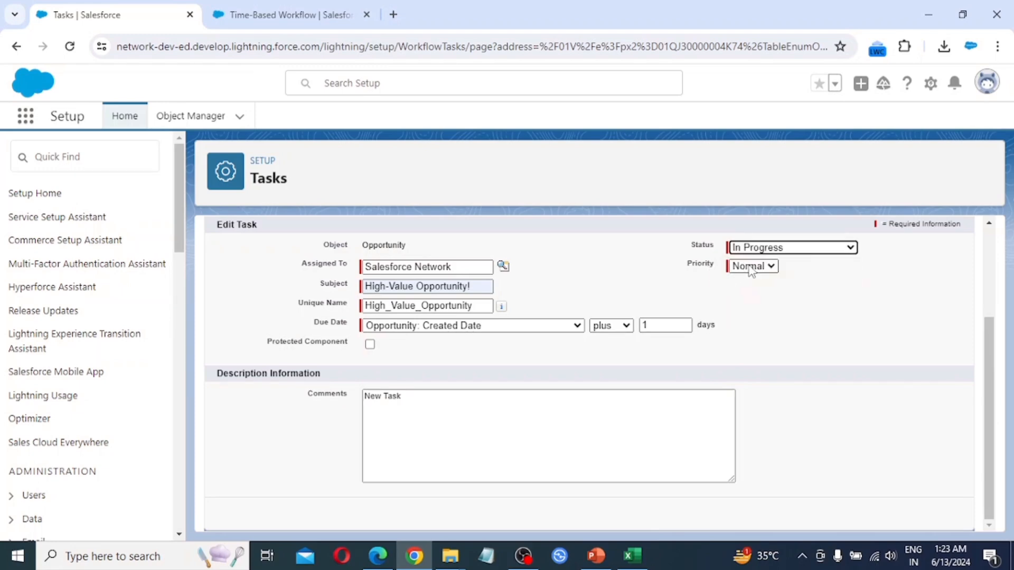
{"action": "scroll", "coordinate": [755, 367], "scroll_direction": "up", "scroll_amount": 3}
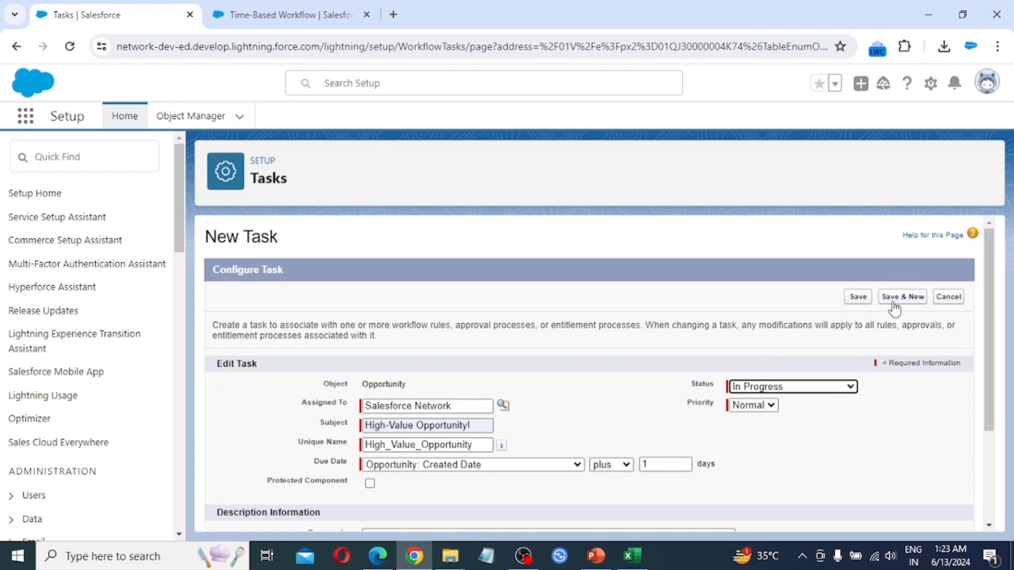
{"action": "left_click", "coordinate": [858, 296]}
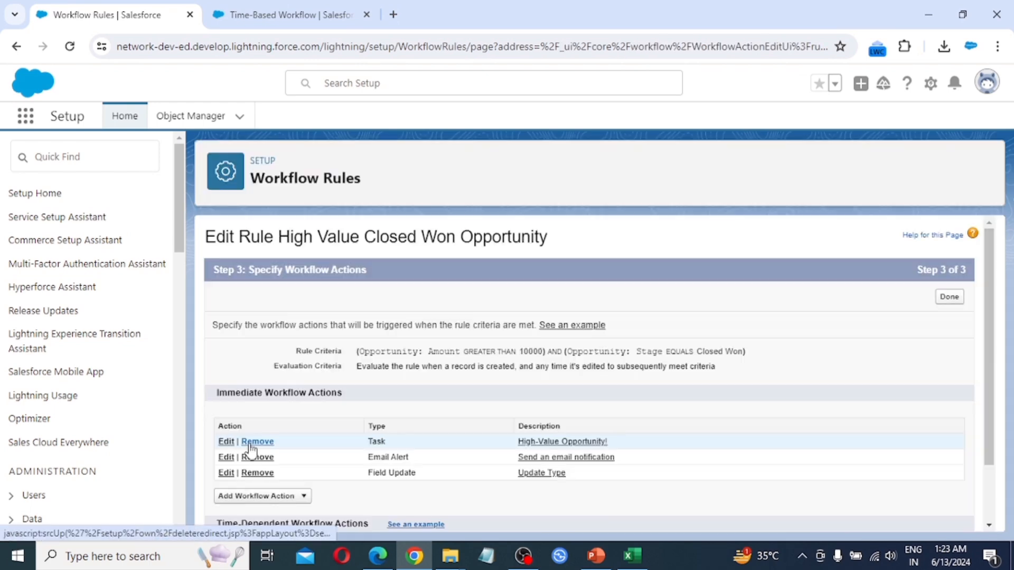
{"action": "scroll", "coordinate": [311, 454], "scroll_direction": "down", "scroll_amount": 2}
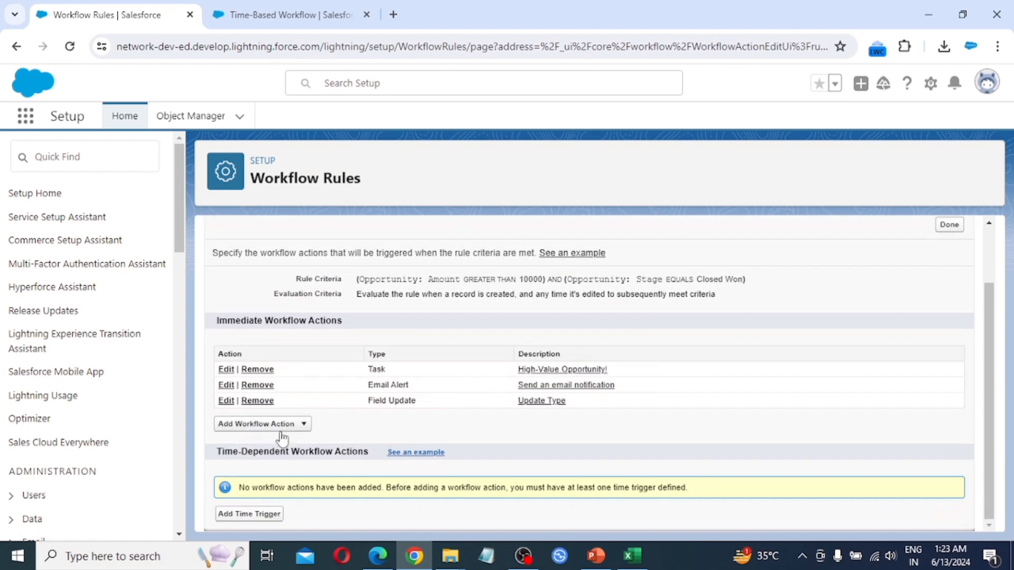
{"action": "left_click", "coordinate": [295, 425]}
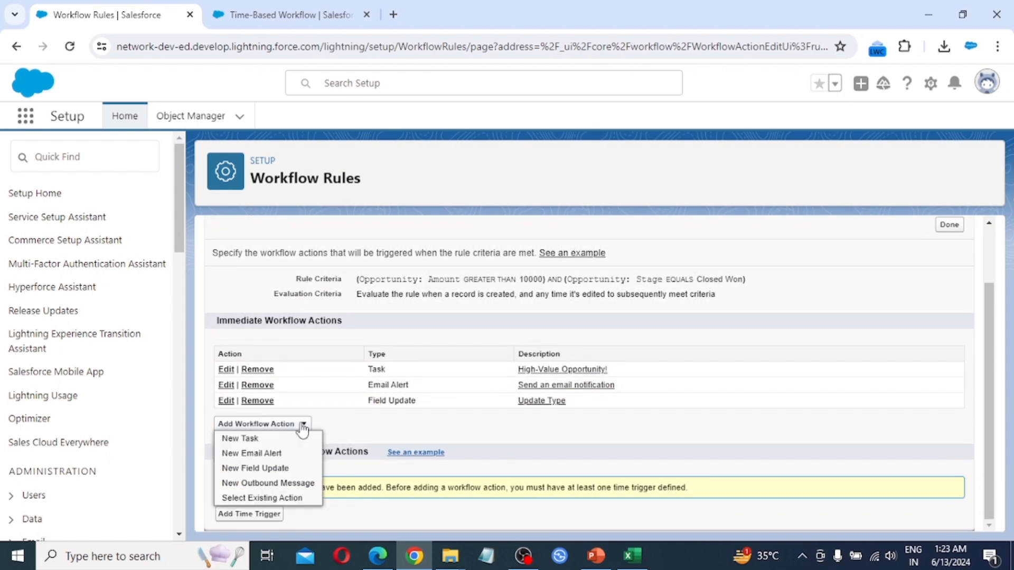
{"action": "left_click", "coordinate": [274, 483]}
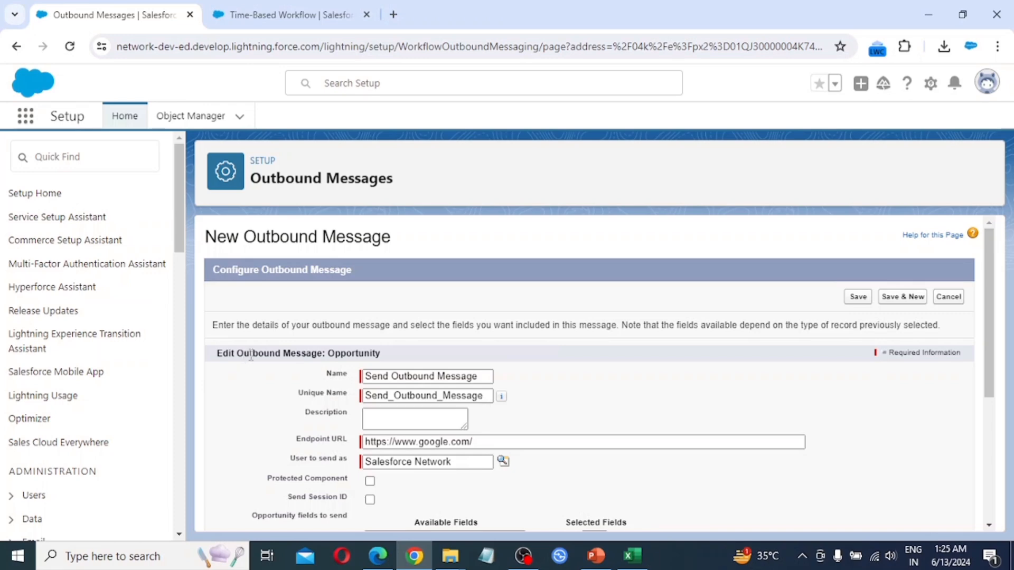
Add the Name field to the Opportunity fields sent with the outbound message
{"action": "scroll", "coordinate": [339, 359], "scroll_direction": "down", "scroll_amount": 3}
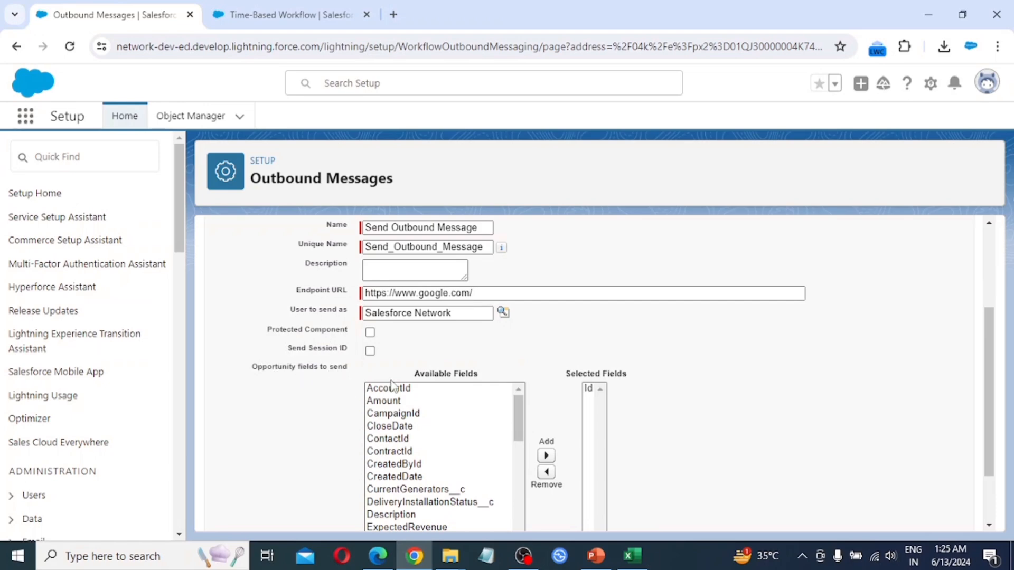
{"action": "scroll", "coordinate": [424, 438], "scroll_direction": "down", "scroll_amount": 5}
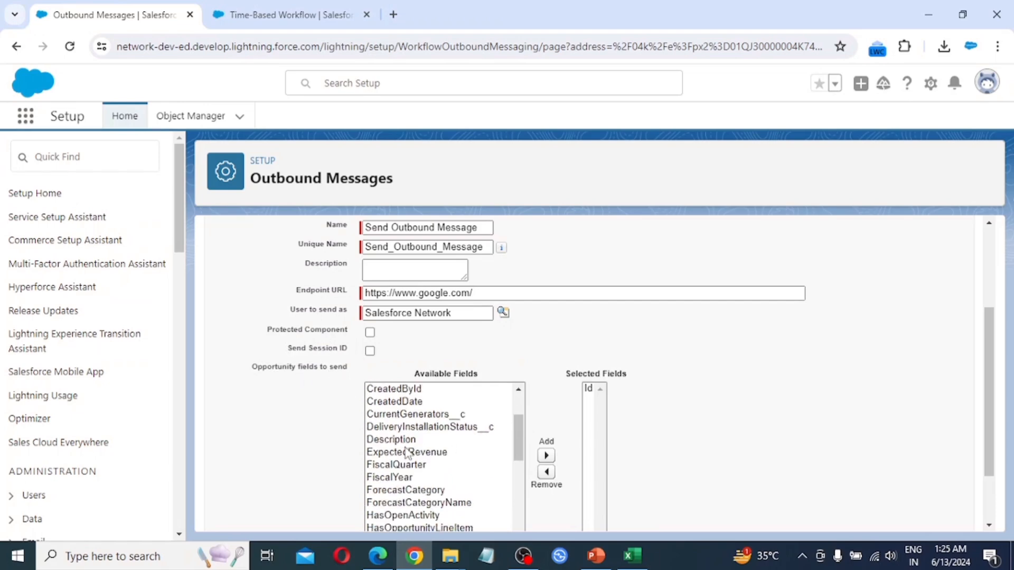
{"action": "scroll", "coordinate": [410, 454], "scroll_direction": "down", "scroll_amount": 6}
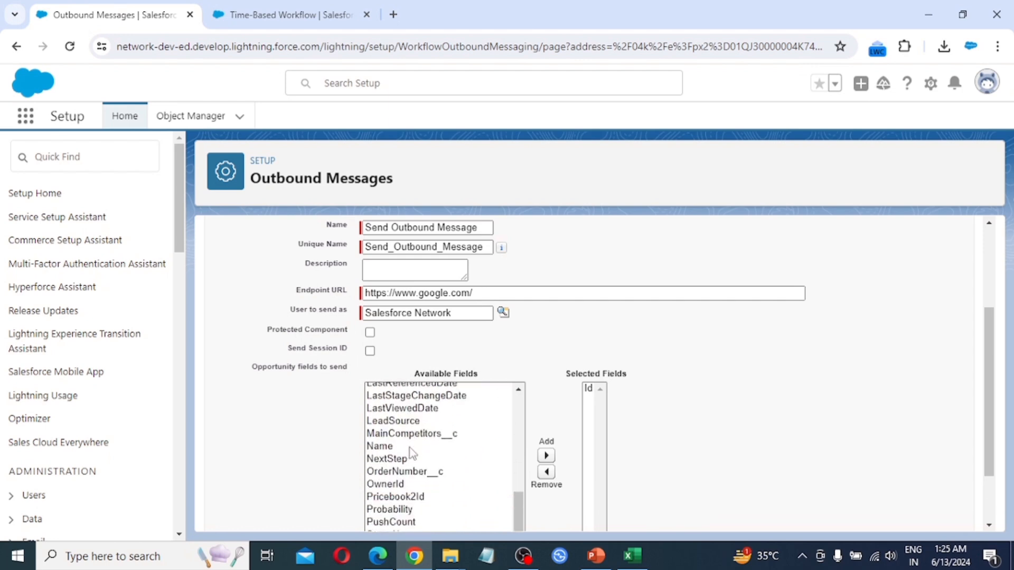
{"action": "scroll", "coordinate": [412, 453], "scroll_direction": "down", "scroll_amount": 2}
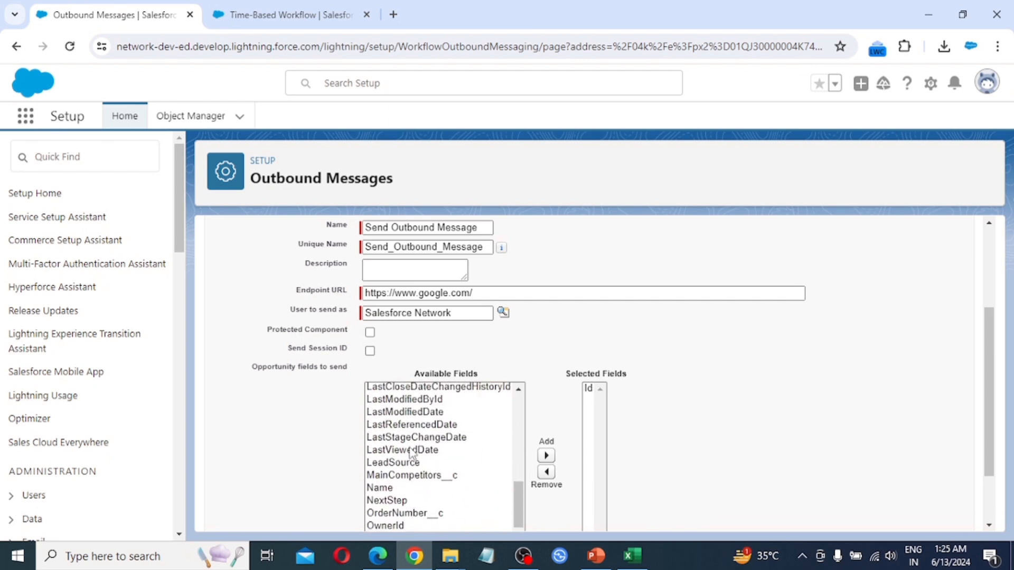
{"action": "scroll", "coordinate": [412, 453], "scroll_direction": "up", "scroll_amount": 10}
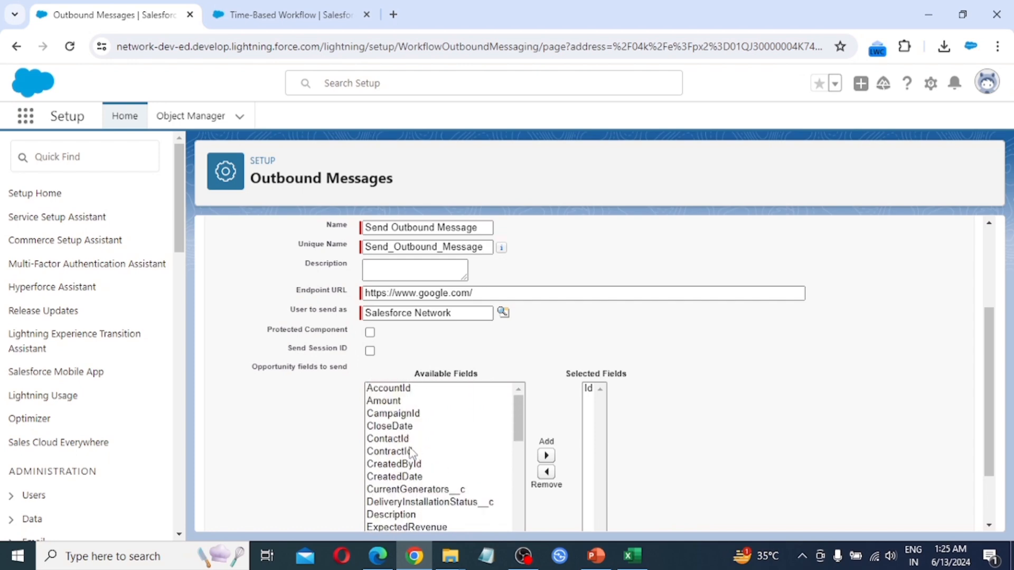
{"action": "scroll", "coordinate": [412, 453], "scroll_direction": "up", "scroll_amount": 3}
{"action": "scroll", "coordinate": [409, 451], "scroll_direction": "down", "scroll_amount": 5}
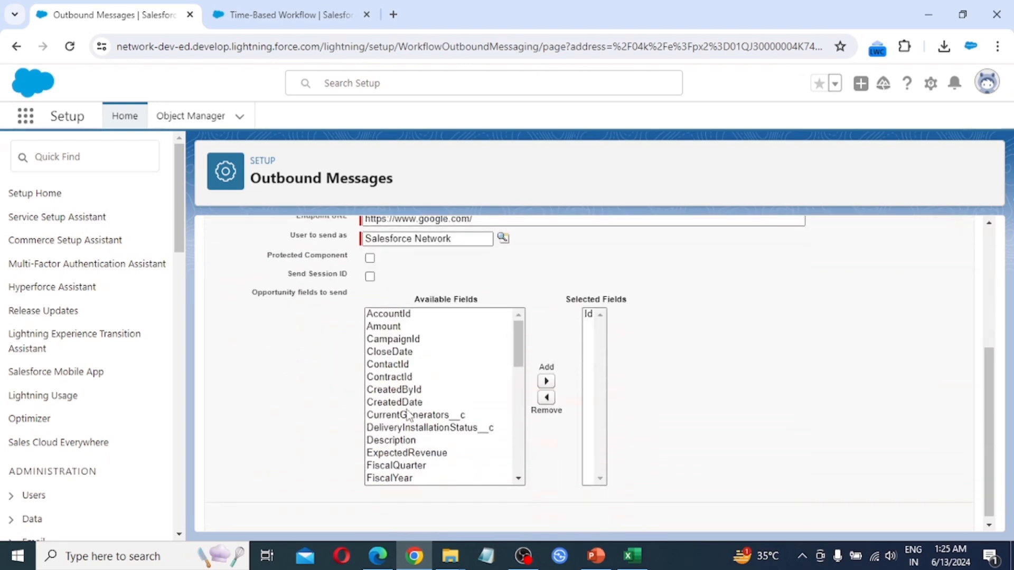
{"action": "scroll", "coordinate": [408, 415], "scroll_direction": "down", "scroll_amount": 6}
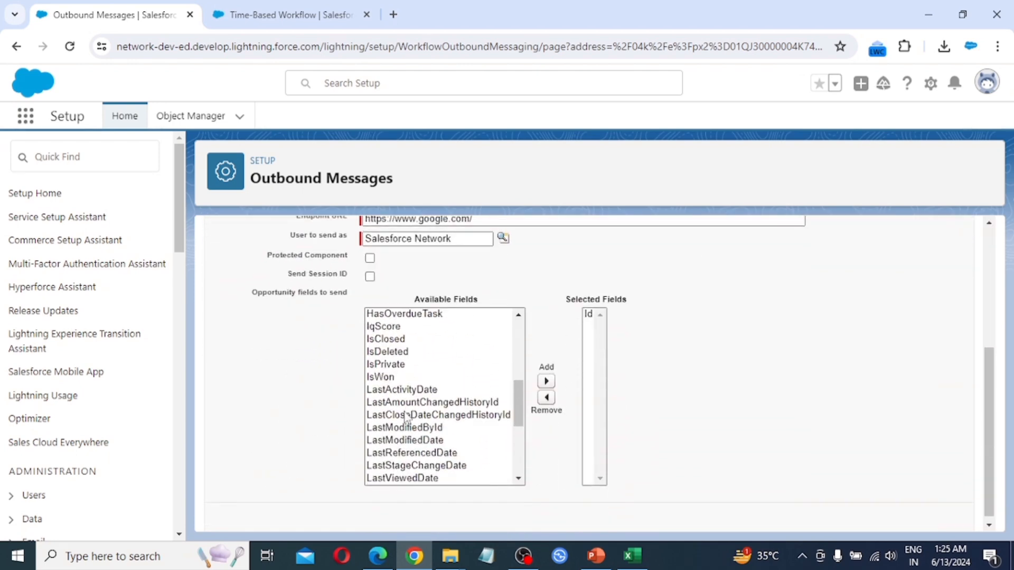
{"action": "scroll", "coordinate": [406, 419], "scroll_direction": "down", "scroll_amount": 4}
{"action": "left_click", "coordinate": [396, 372]}
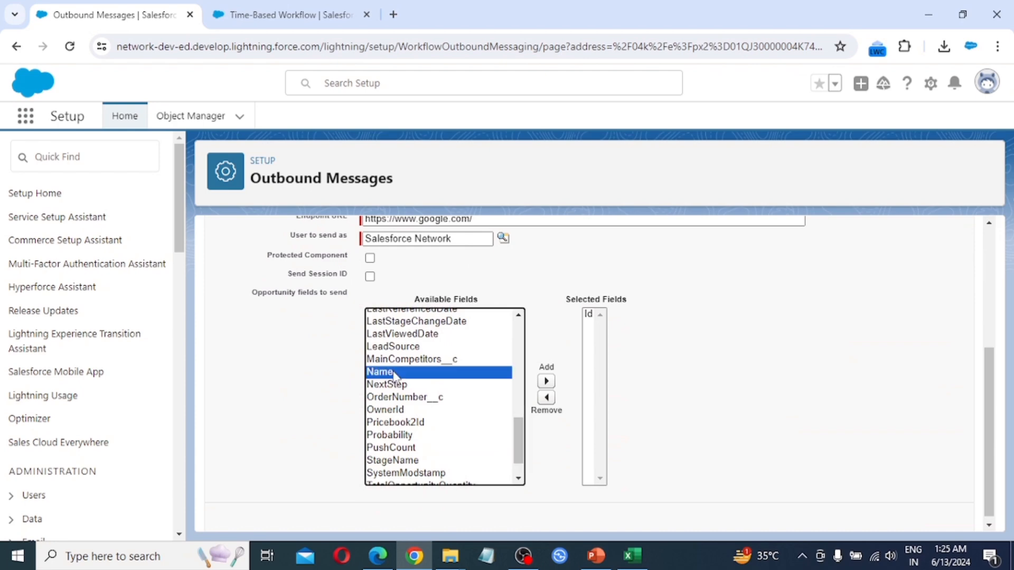
{"action": "left_click", "coordinate": [546, 381]}
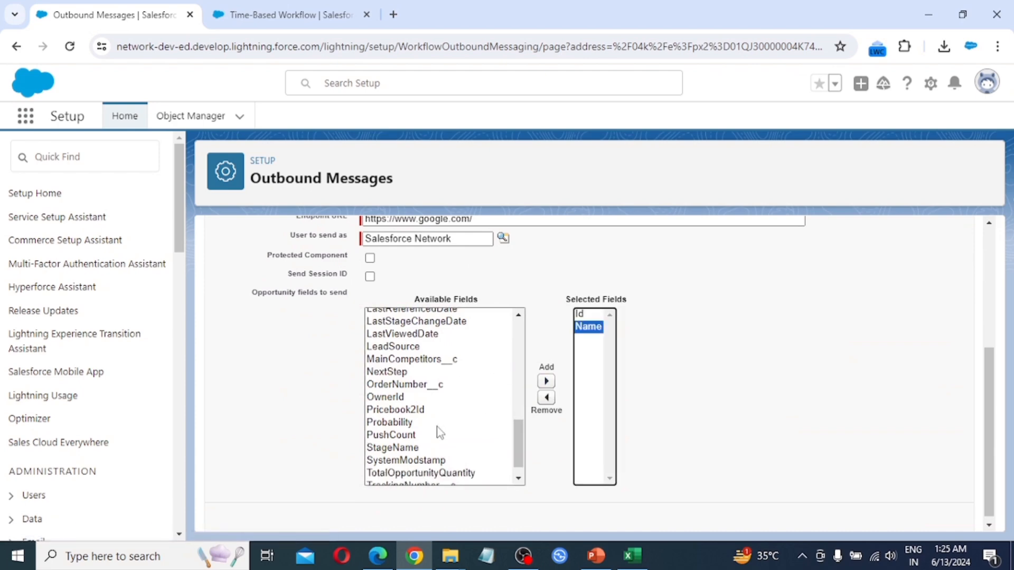
Add the Amount and Type fields to the outbound message's fields to send and save the message
{"action": "scroll", "coordinate": [440, 431], "scroll_direction": "up", "scroll_amount": 10}
{"action": "left_click", "coordinate": [437, 326]}
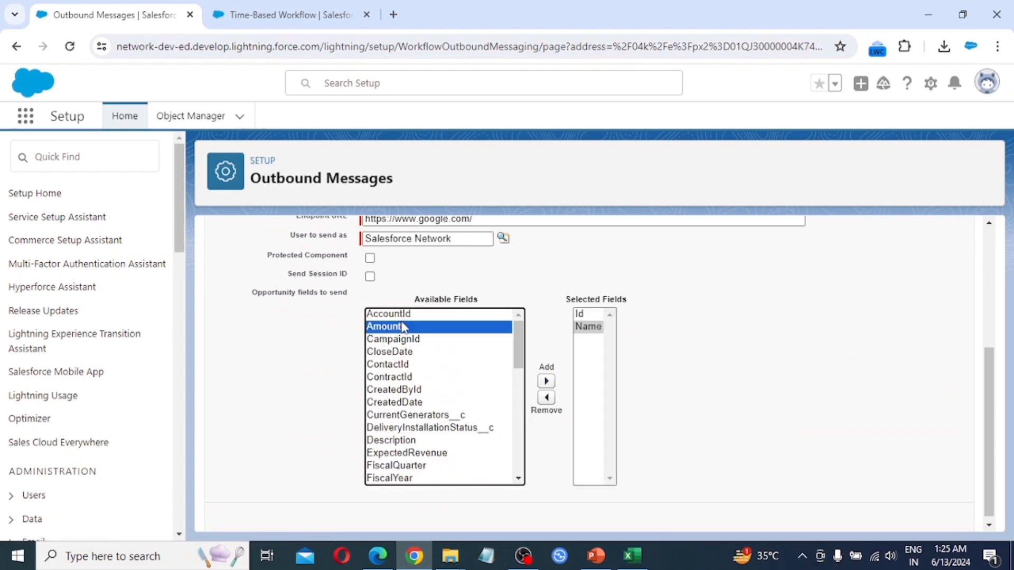
{"action": "left_click", "coordinate": [545, 380]}
{"action": "scroll", "coordinate": [426, 405], "scroll_direction": "down", "scroll_amount": 6}
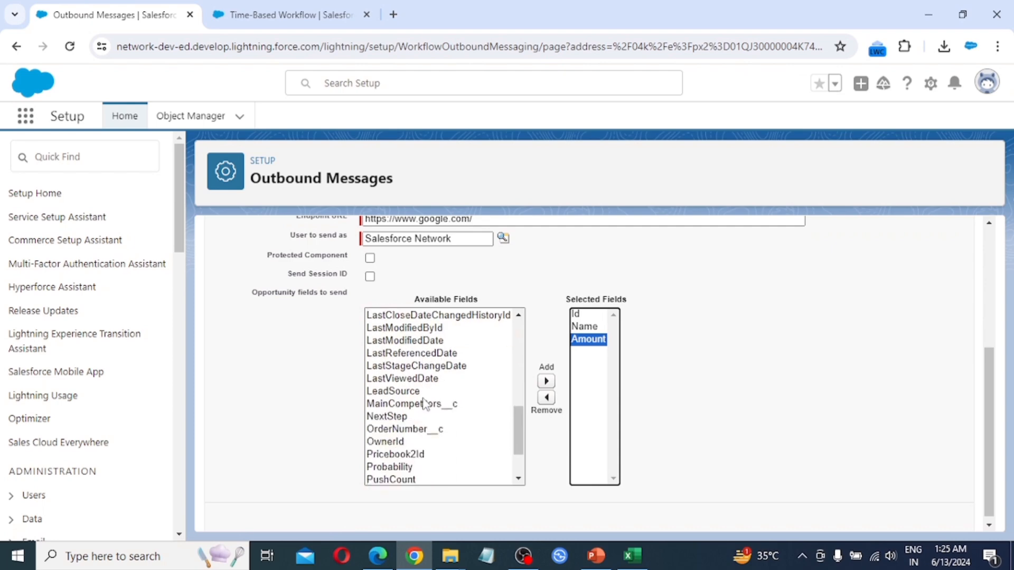
{"action": "scroll", "coordinate": [425, 405], "scroll_direction": "down", "scroll_amount": 2}
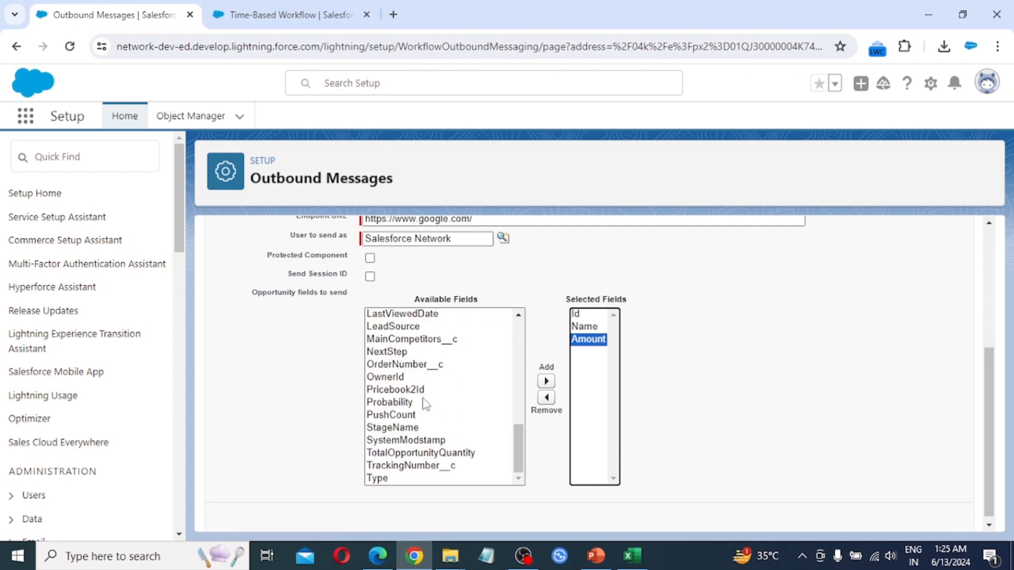
{"action": "left_click", "coordinate": [405, 478]}
{"action": "left_click", "coordinate": [547, 382]}
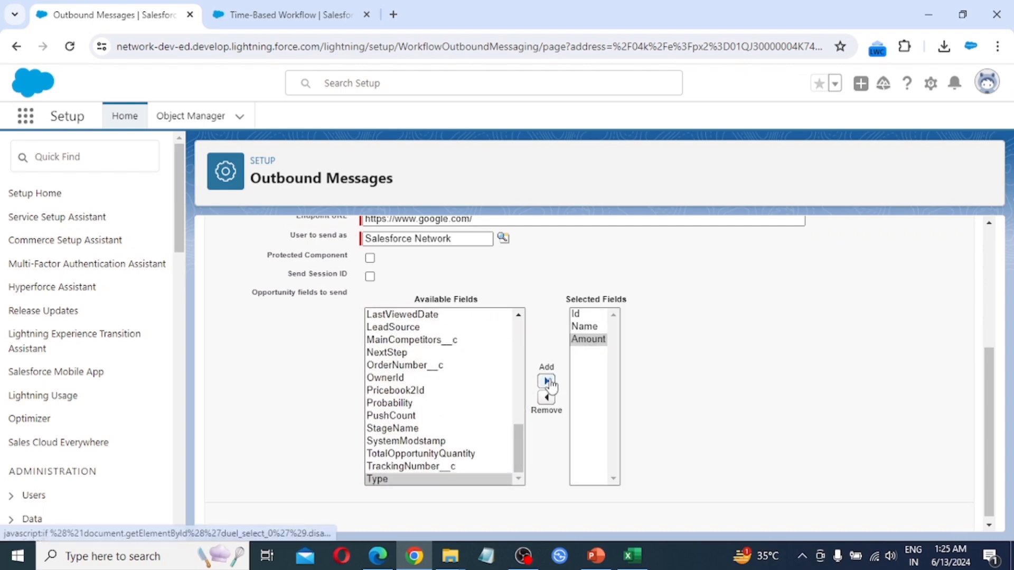
{"action": "scroll", "coordinate": [576, 412], "scroll_direction": "up", "scroll_amount": 4}
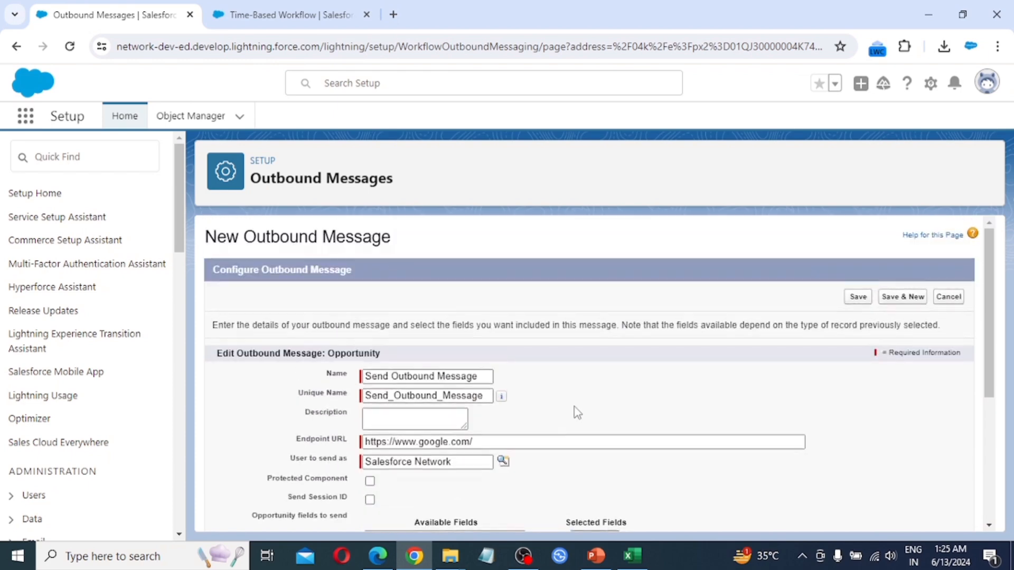
{"action": "left_click", "coordinate": [857, 297]}
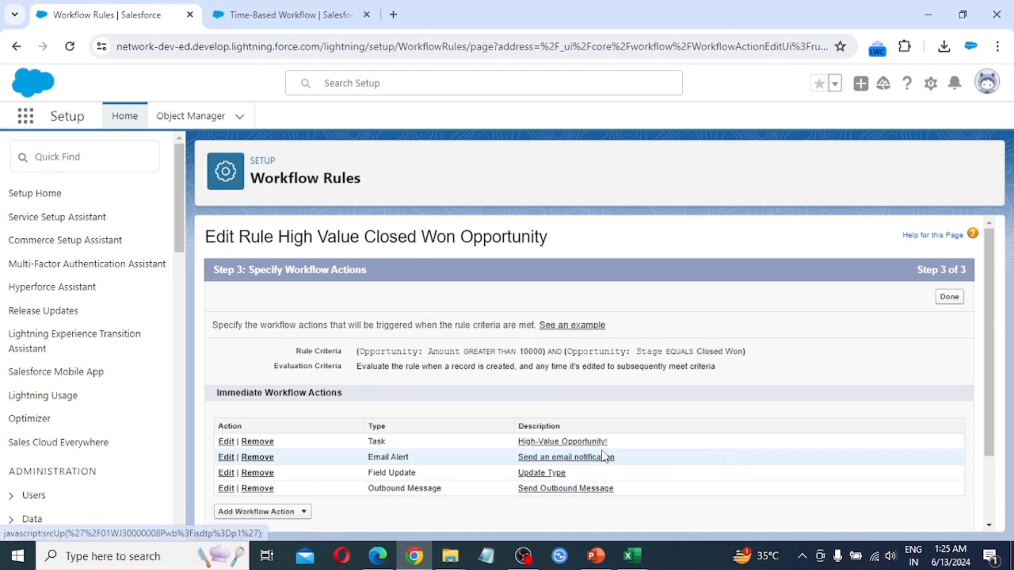
{"action": "left_click", "coordinate": [306, 515]}
{"action": "scroll", "coordinate": [306, 507], "scroll_direction": "down", "scroll_amount": 2}
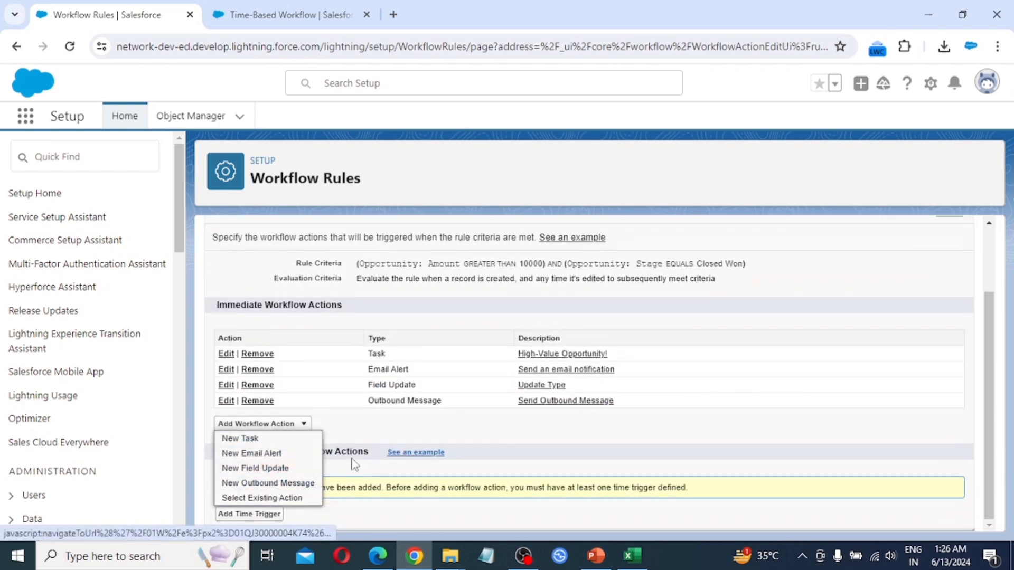
{"action": "left_click", "coordinate": [749, 376]}
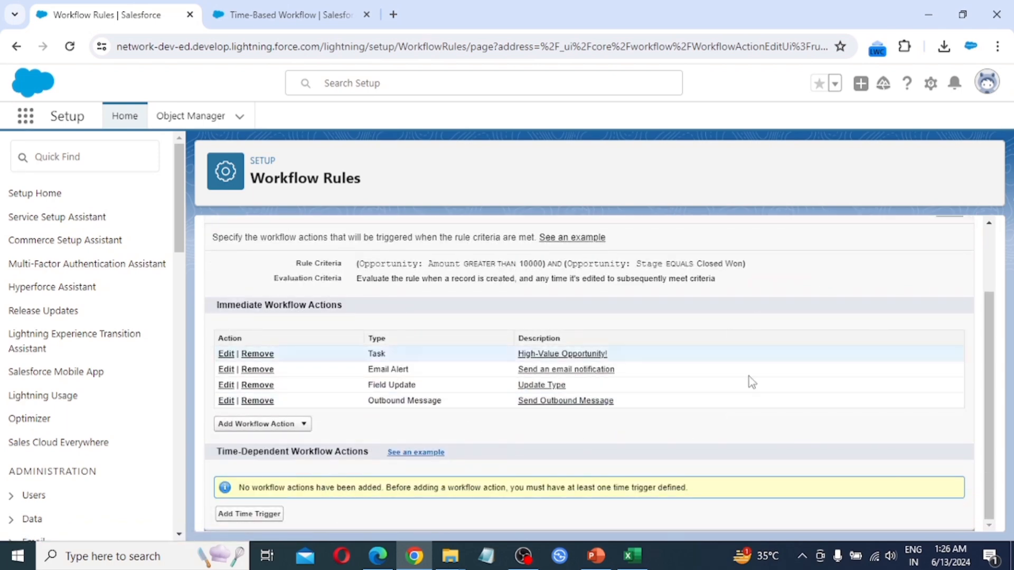
Finish the workflow actions, activate the High Value Closed Won Opportunity rule and review its listed actions
{"action": "scroll", "coordinate": [761, 383], "scroll_direction": "up", "scroll_amount": 2}
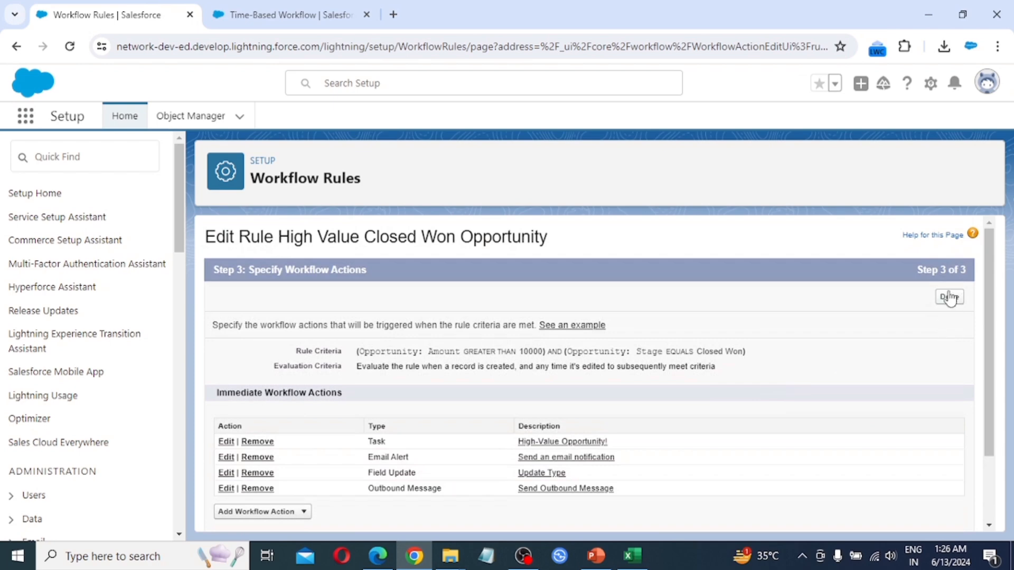
{"action": "left_click", "coordinate": [949, 297]}
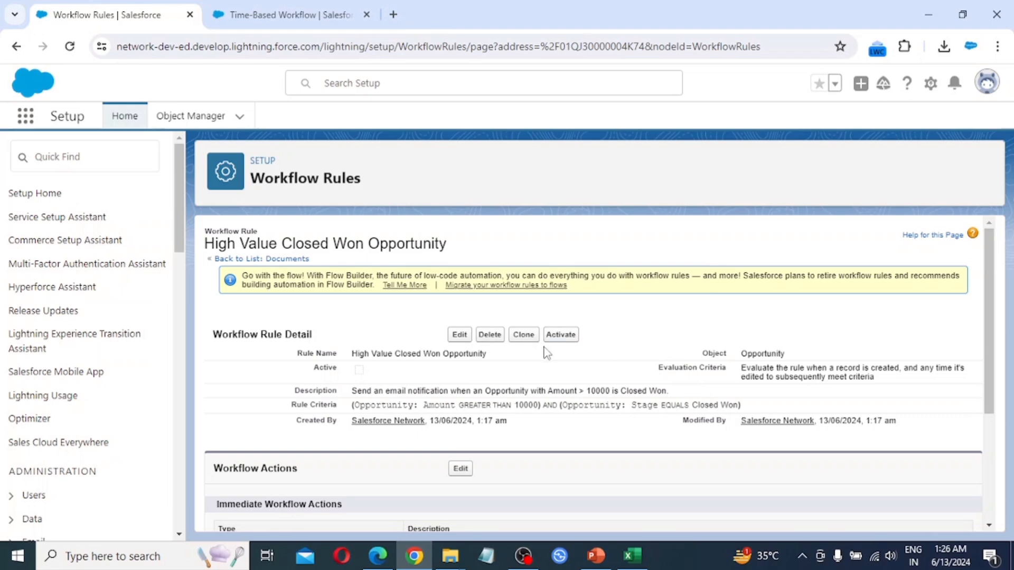
{"action": "left_click", "coordinate": [562, 336]}
{"action": "scroll", "coordinate": [559, 338], "scroll_direction": "down", "scroll_amount": 3}
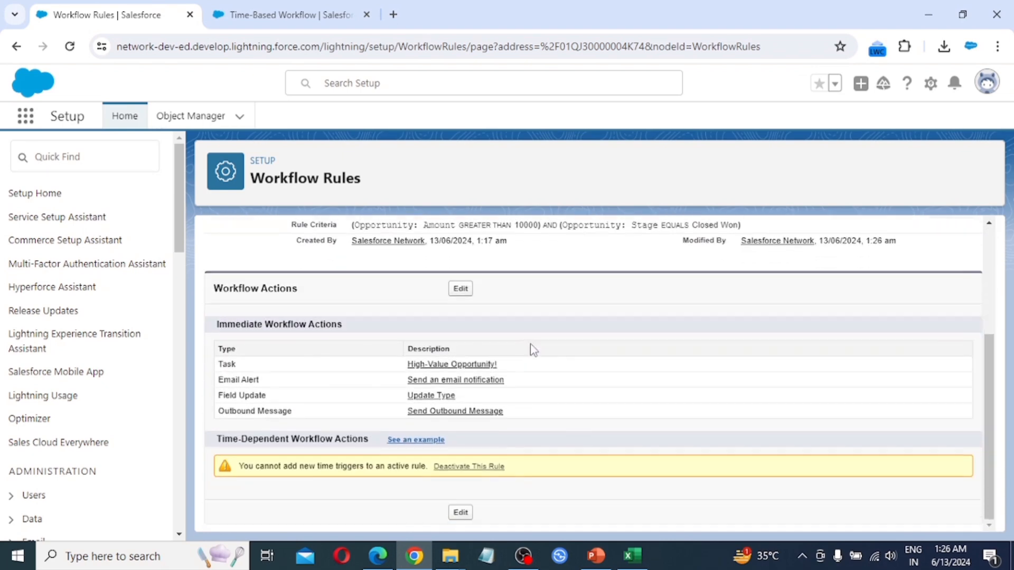
{"action": "scroll", "coordinate": [533, 344], "scroll_direction": "up", "scroll_amount": 3}
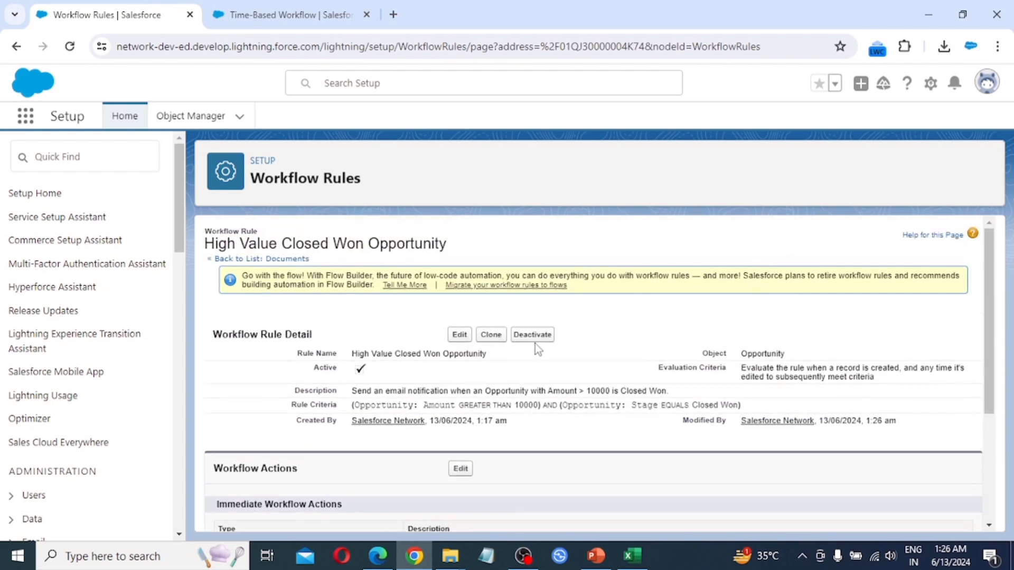
Open Opportunities in a new browser tab and start a new opportunity named Workflow Test Opp 1
{"action": "left_click", "coordinate": [26, 121]}
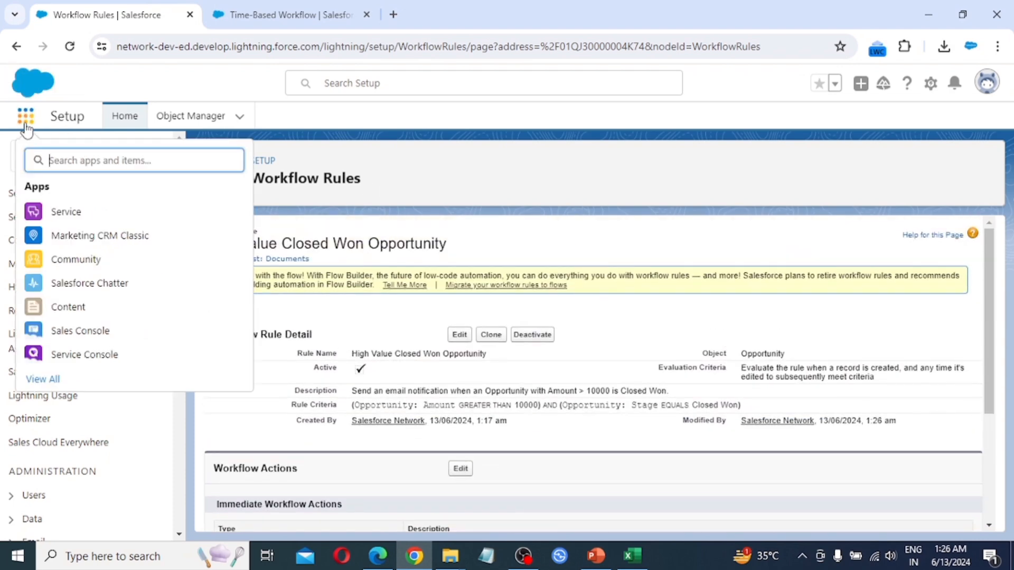
{"action": "type", "text": "opp"}
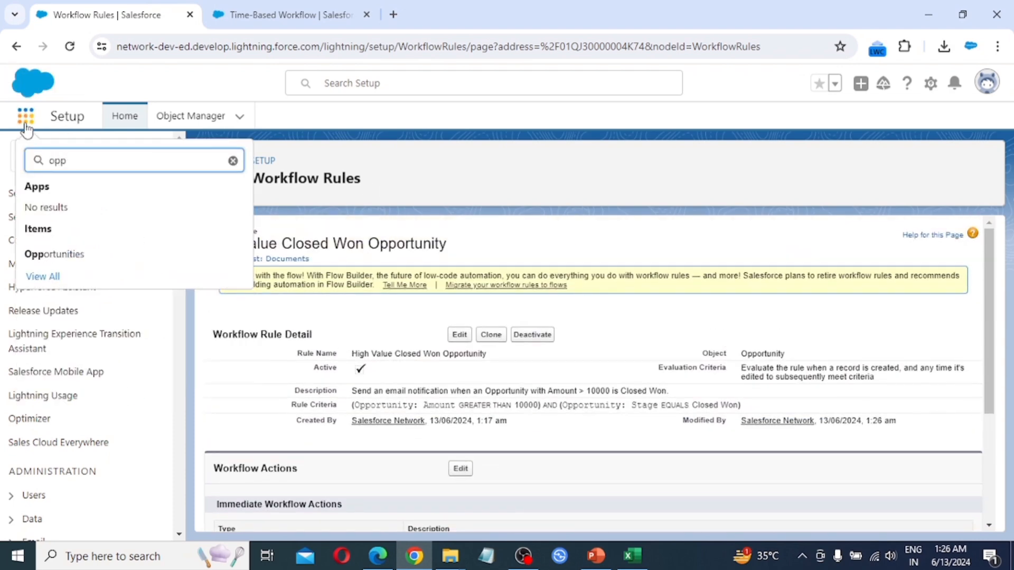
{"action": "right_click", "coordinate": [66, 254]}
{"action": "left_click", "coordinate": [102, 265]}
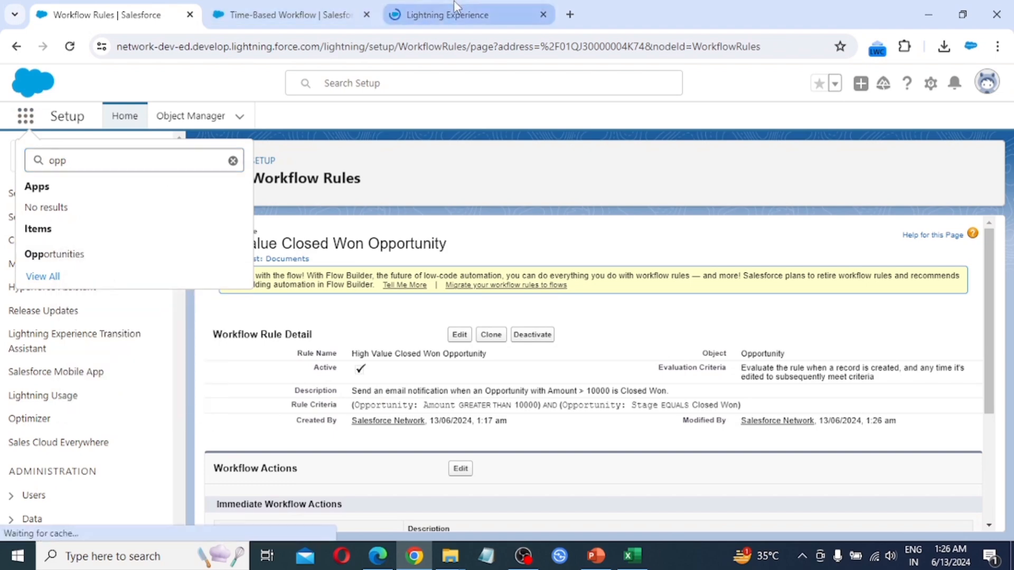
{"action": "left_click", "coordinate": [449, 15]}
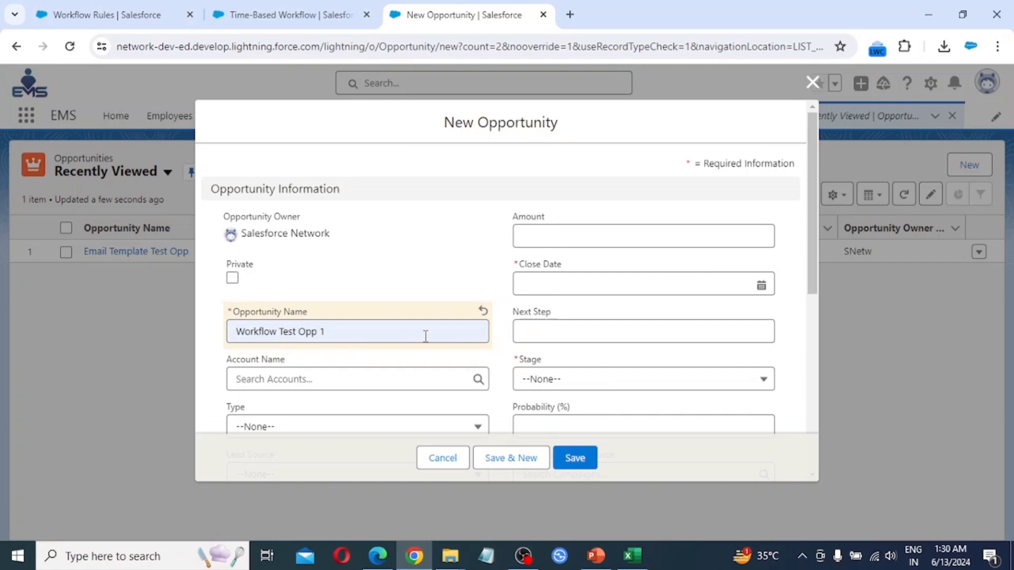
Set the new opportunity's amount to 11000 and its close date to 13/06/2024
{"action": "scroll", "coordinate": [403, 340], "scroll_direction": "down", "scroll_amount": 2}
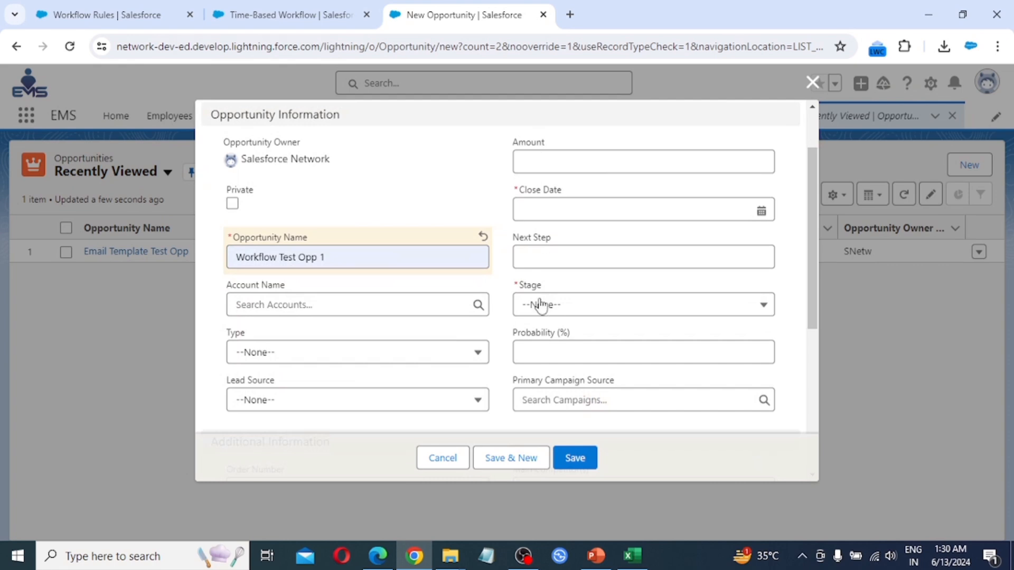
{"action": "left_click", "coordinate": [549, 162]}
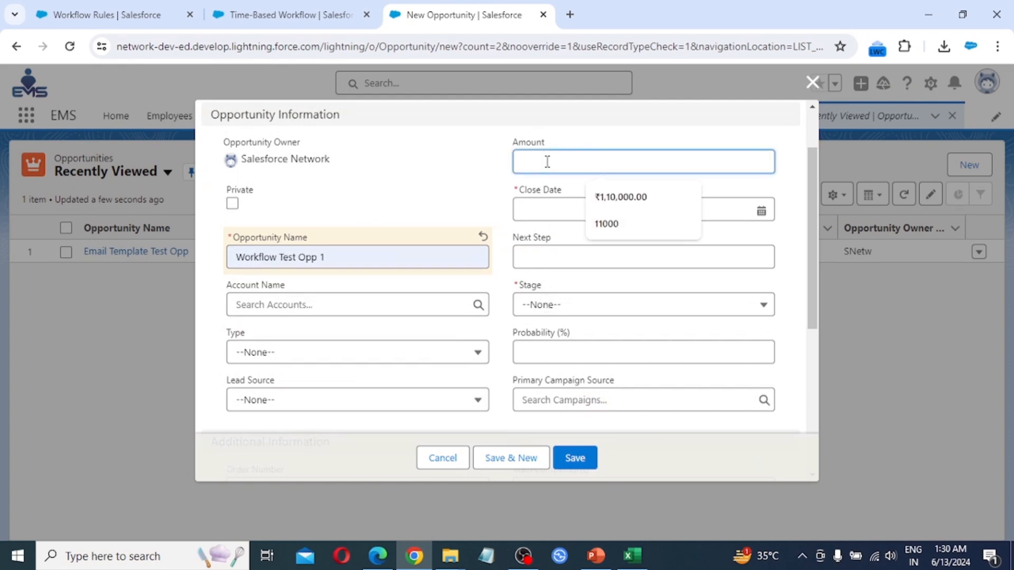
{"action": "type", "text": "1"}
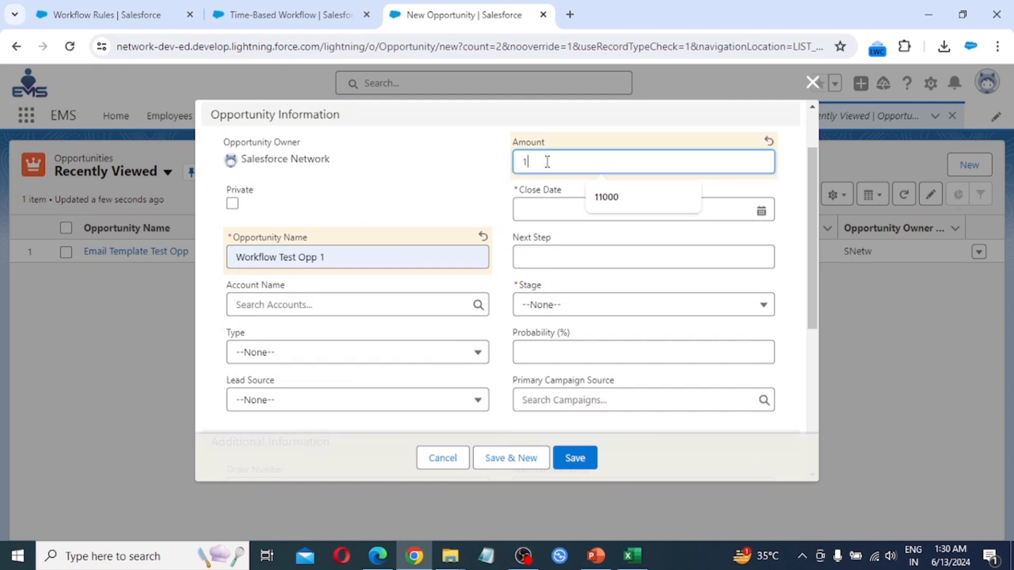
{"action": "type", "text": "1000"}
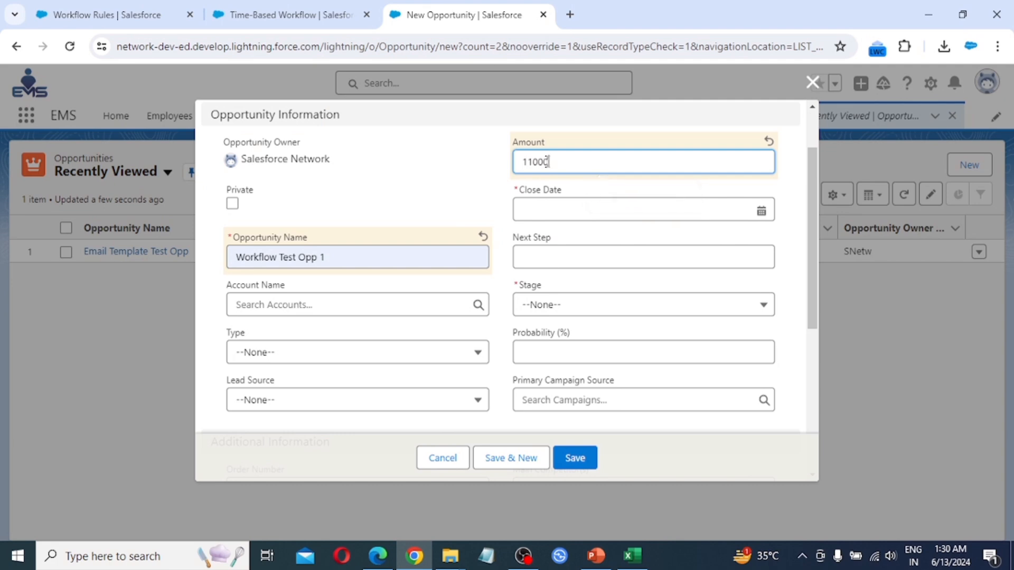
{"action": "key", "text": "Tab"}
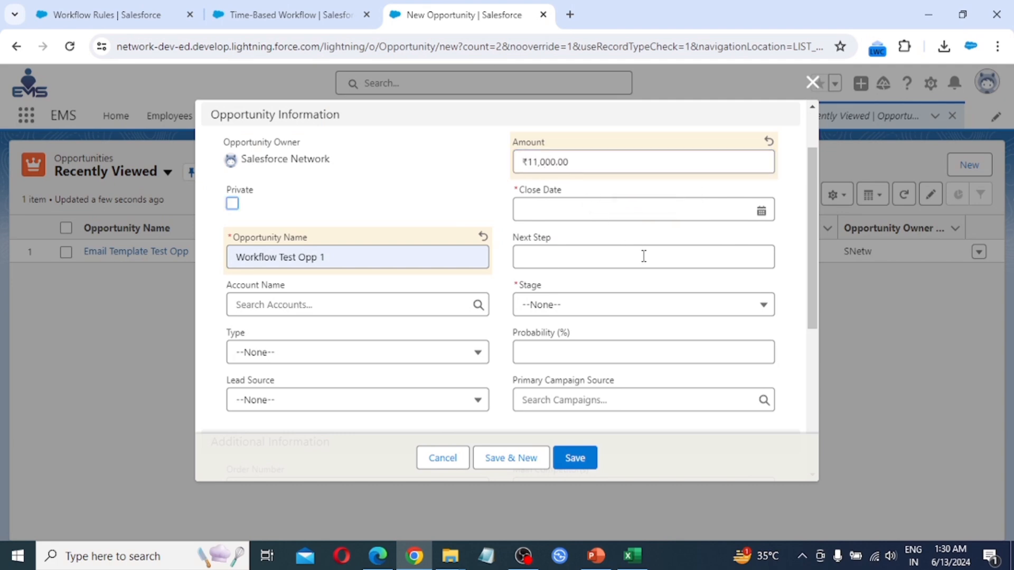
{"action": "left_click", "coordinate": [594, 211]}
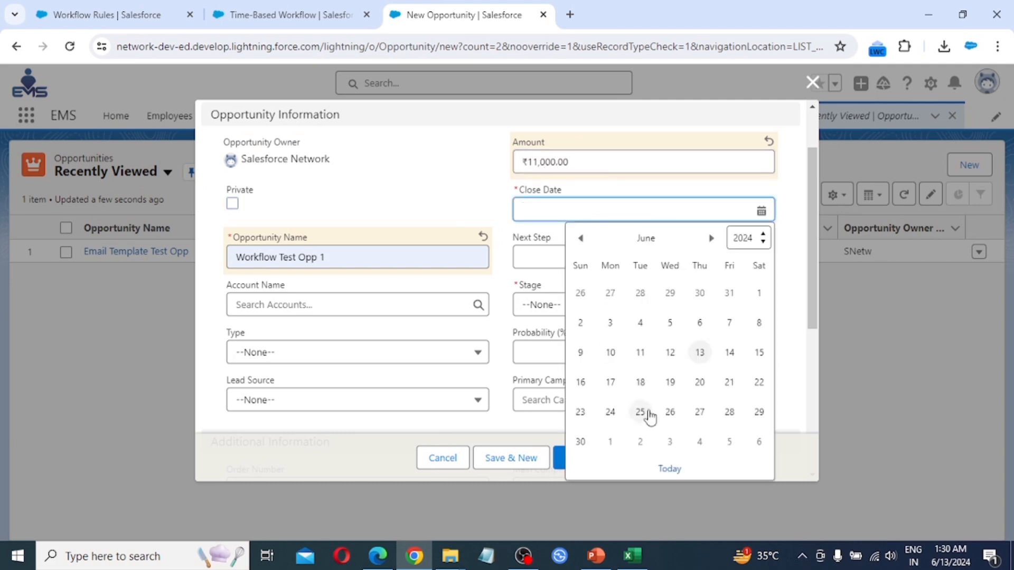
{"action": "left_click", "coordinate": [700, 352]}
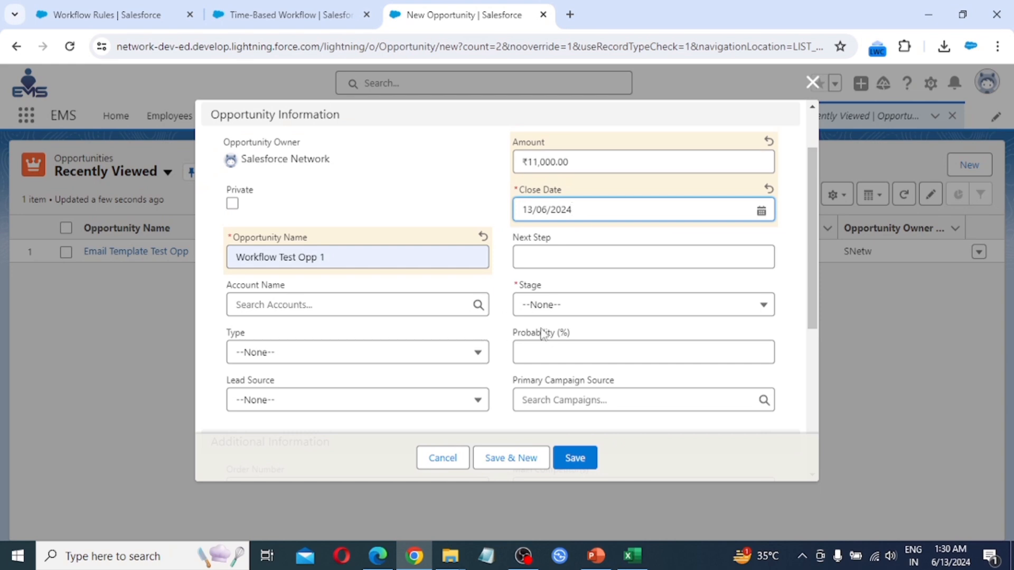
Set the opportunity's stage to Closed Won and view the Type options, leaving Type at --None--
{"action": "left_click", "coordinate": [561, 307]}
{"action": "scroll", "coordinate": [585, 429], "scroll_direction": "down", "scroll_amount": 2}
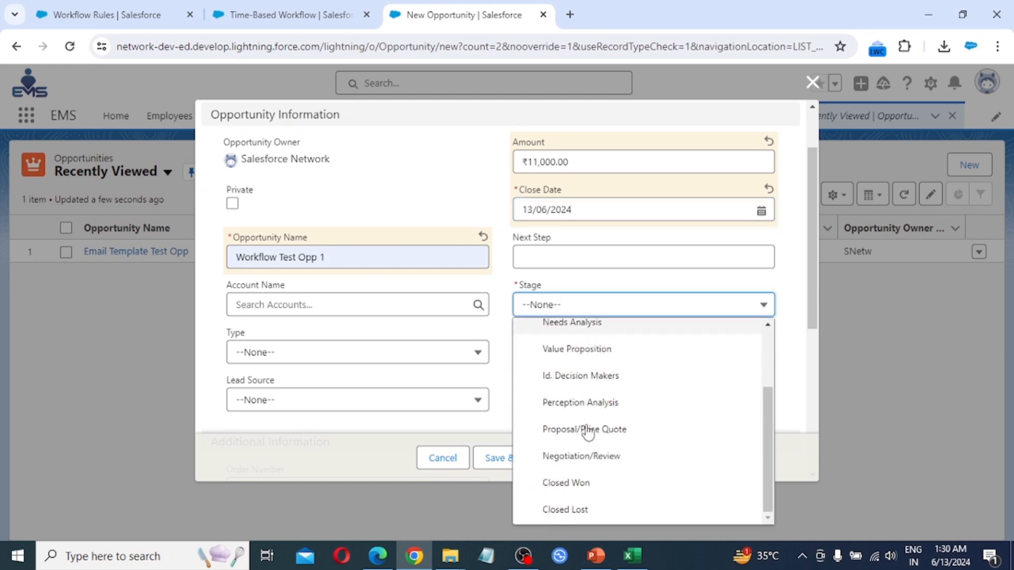
{"action": "left_click", "coordinate": [574, 487]}
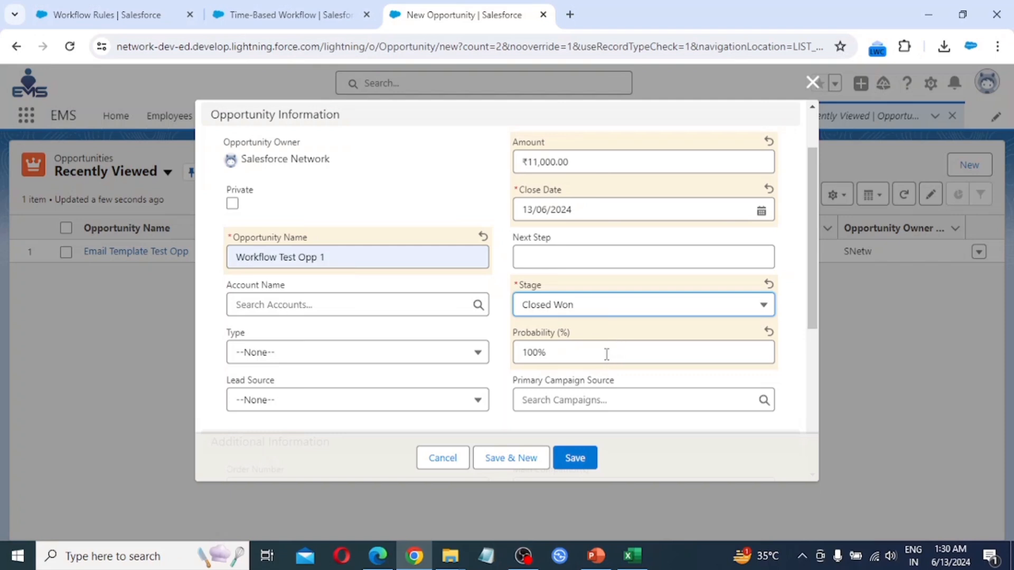
{"action": "scroll", "coordinate": [606, 354], "scroll_direction": "down", "scroll_amount": 2}
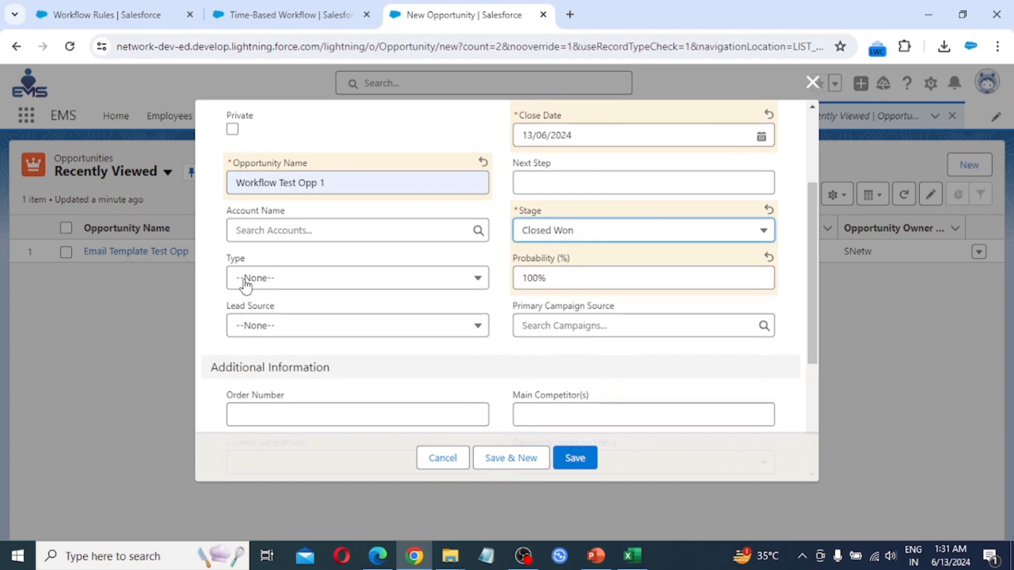
{"action": "left_click", "coordinate": [291, 288]}
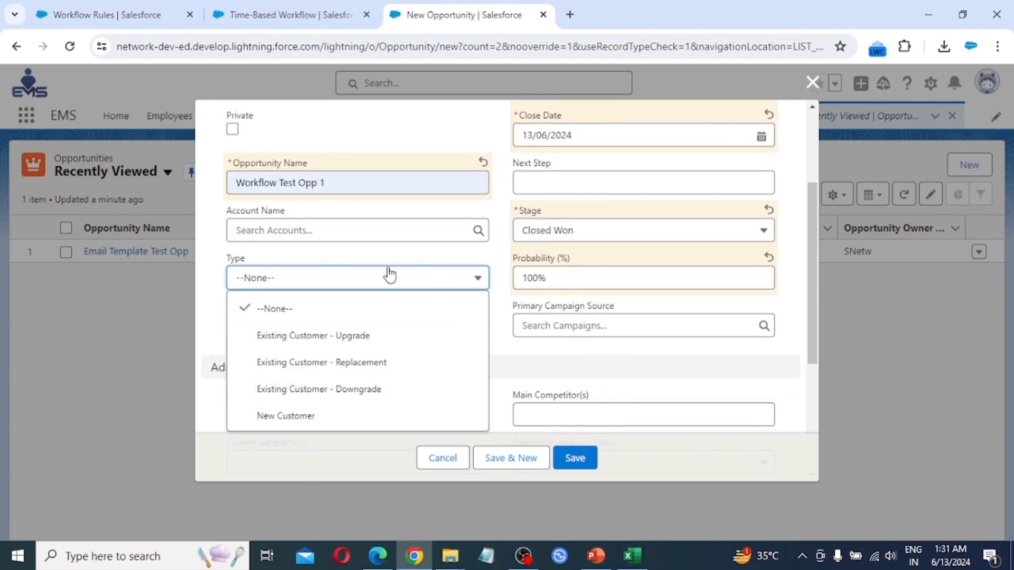
{"action": "left_click", "coordinate": [366, 260]}
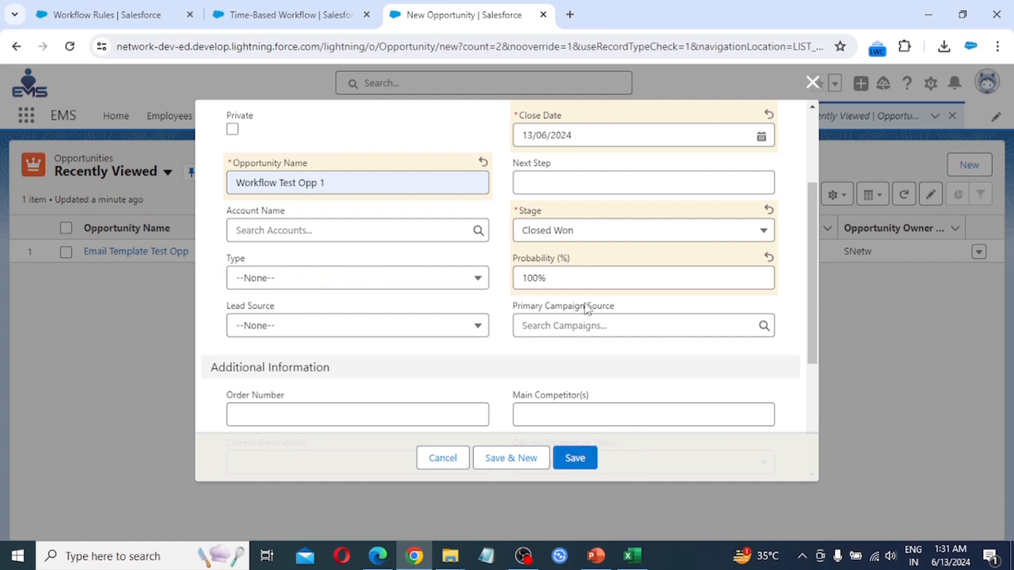
Save the opportunity and check the Type value in its record details
{"action": "left_click", "coordinate": [577, 459]}
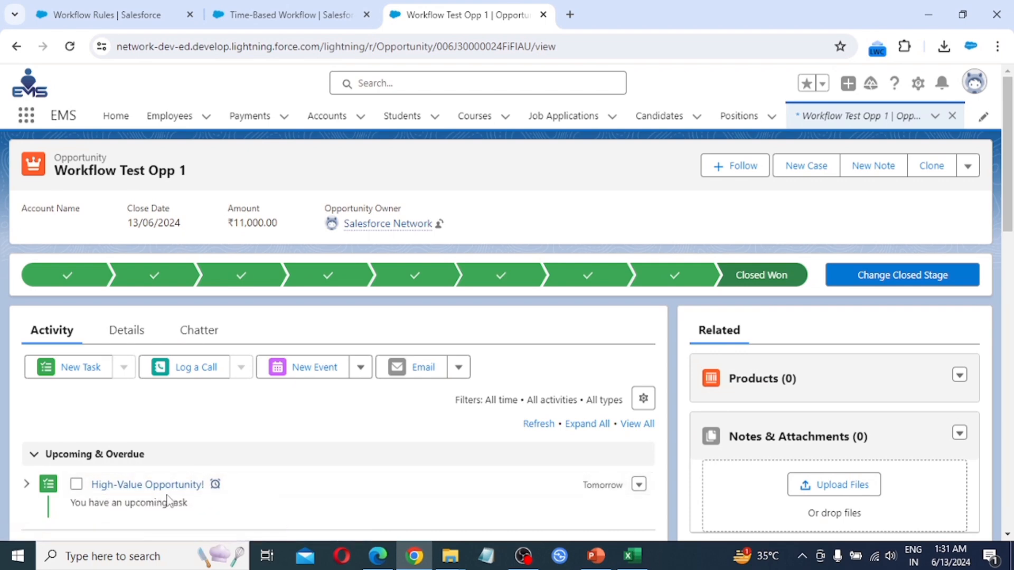
{"action": "left_click", "coordinate": [127, 330]}
{"action": "scroll", "coordinate": [169, 374], "scroll_direction": "down", "scroll_amount": 3}
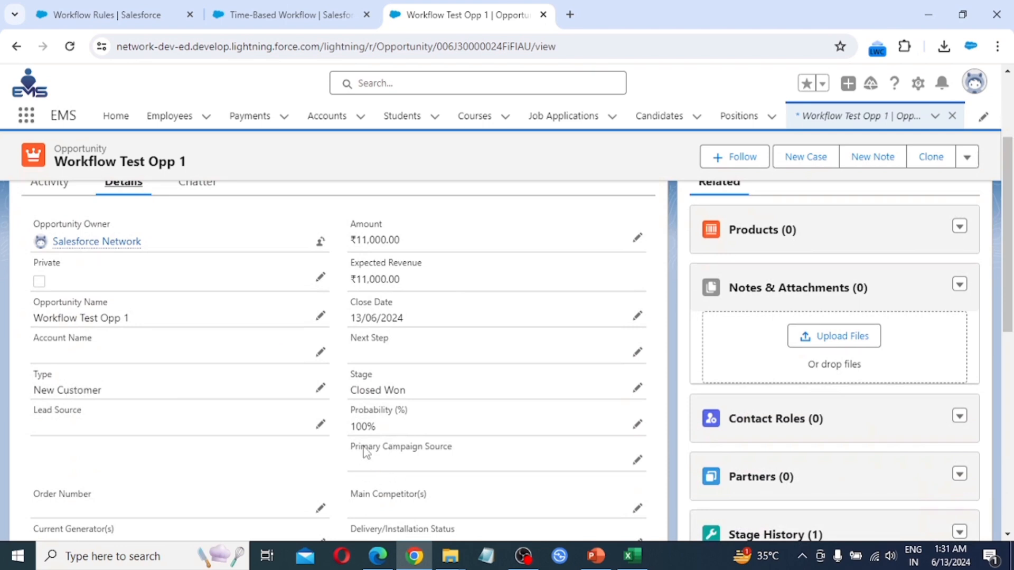
Open Gmail in a new browser tab, read the newest High-Value Opportunity! email and return to the Workflow Test Opp 1 record
{"action": "left_click", "coordinate": [570, 16]}
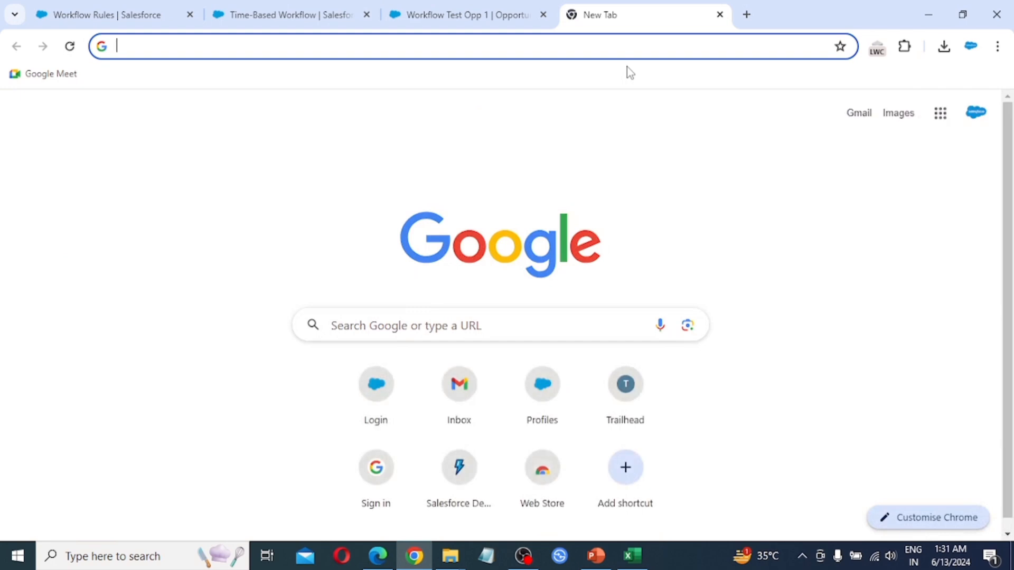
{"action": "type", "text": "gma"}
{"action": "key", "text": "Return"}
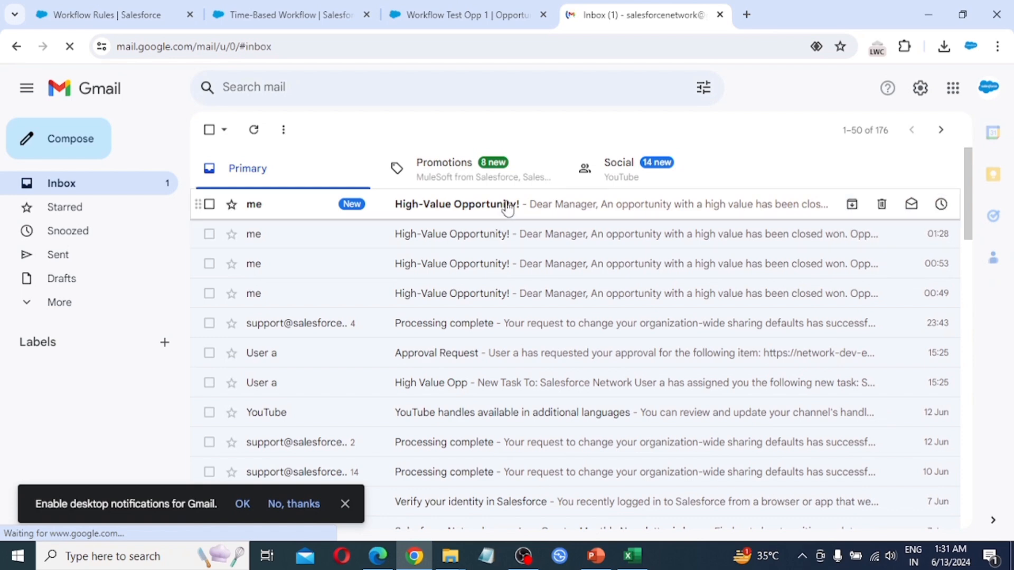
{"action": "left_click", "coordinate": [508, 208]}
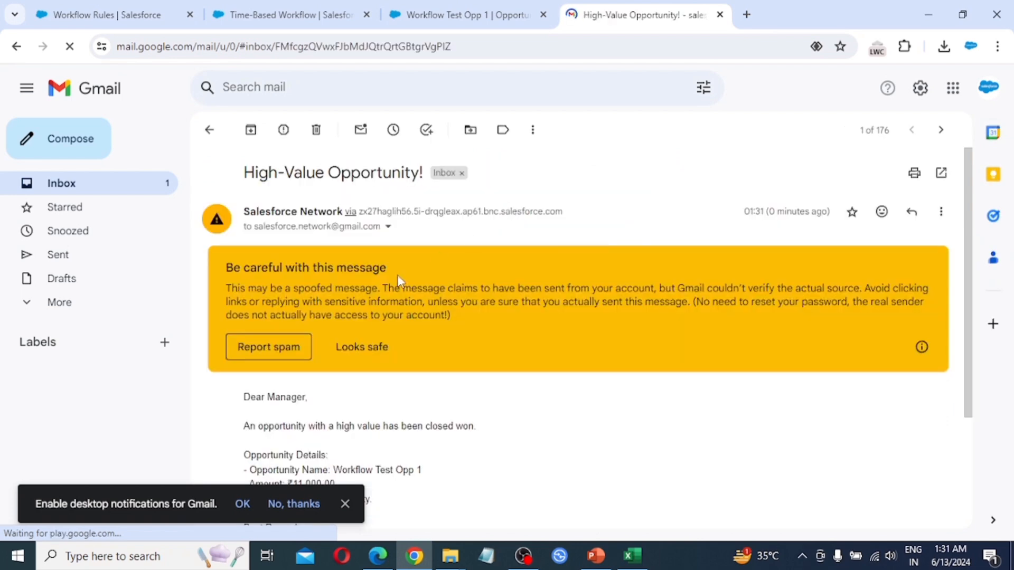
{"action": "scroll", "coordinate": [363, 373], "scroll_direction": "down", "scroll_amount": 2}
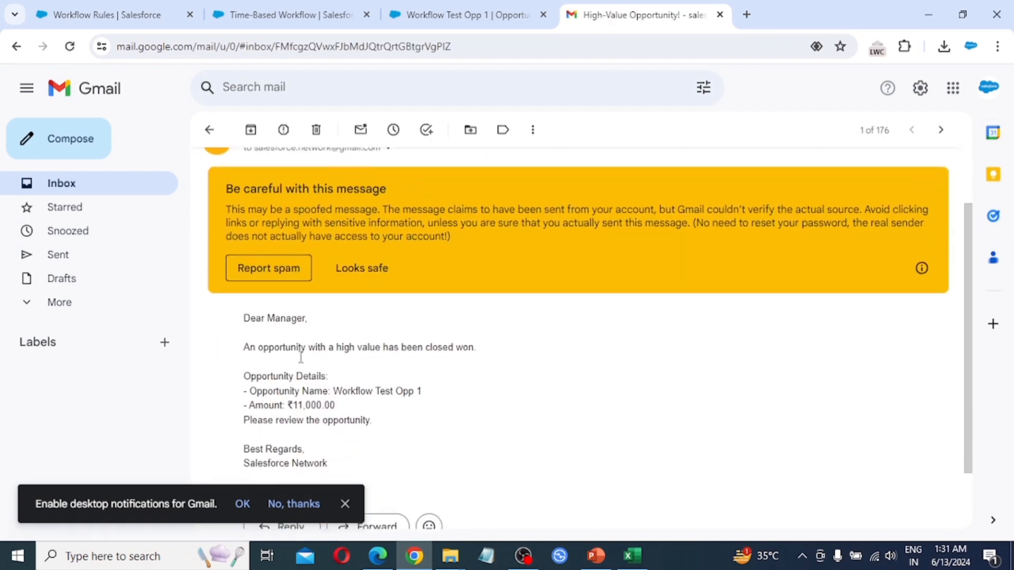
{"action": "scroll", "coordinate": [317, 338], "scroll_direction": "down", "scroll_amount": 1}
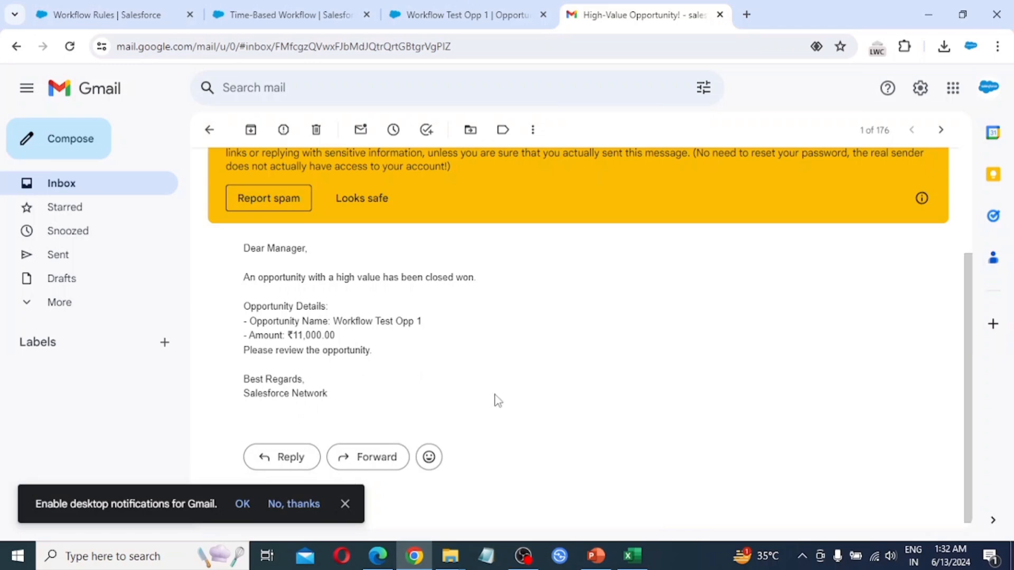
{"action": "left_click", "coordinate": [473, 14]}
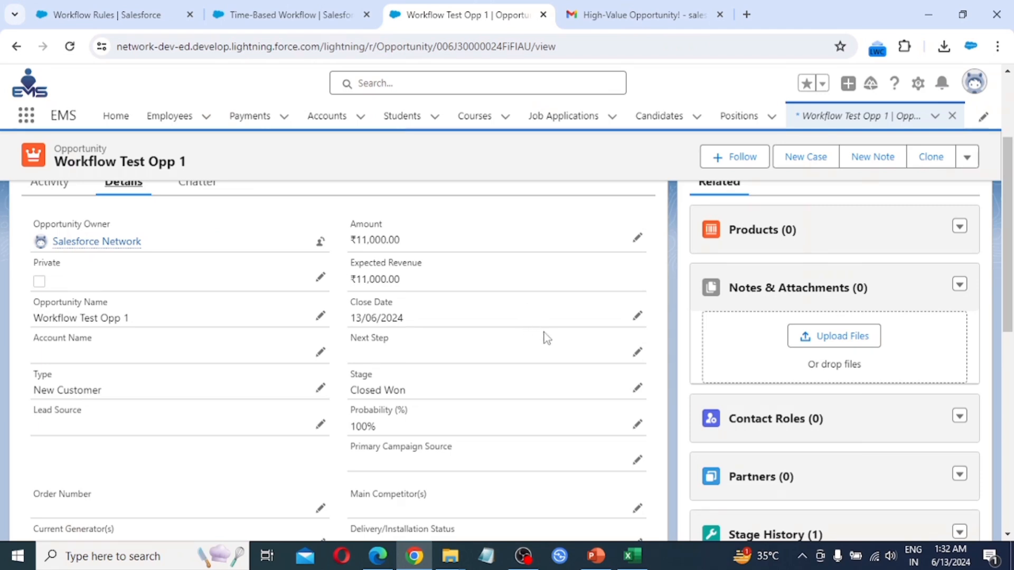
{"action": "scroll", "coordinate": [525, 340], "scroll_direction": "up", "scroll_amount": 3}
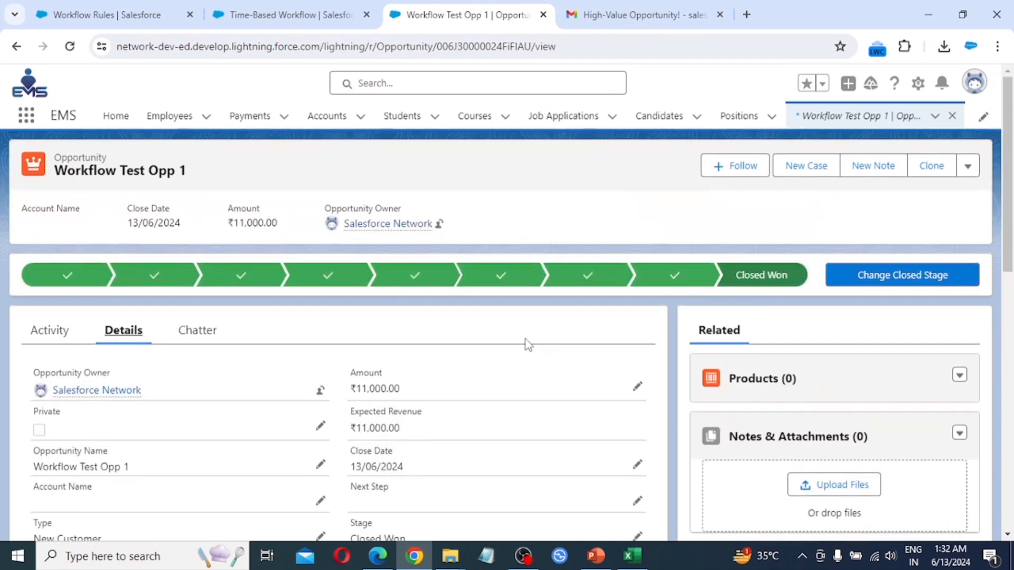